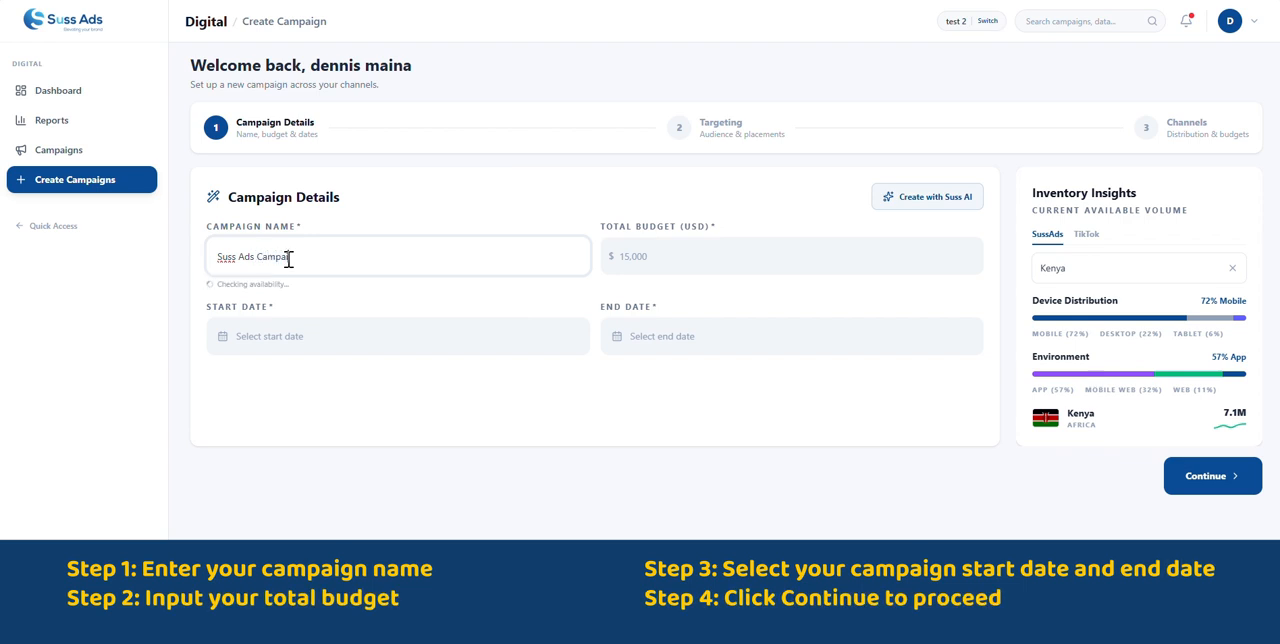
- Set the total budget to 15000 USD and the campaign dates to Jul 20 through Jul 31, 2026, continuing to targeting
{"action": "left_click", "coordinate": [661, 265]}
{"action": "type", "text": "15000"}
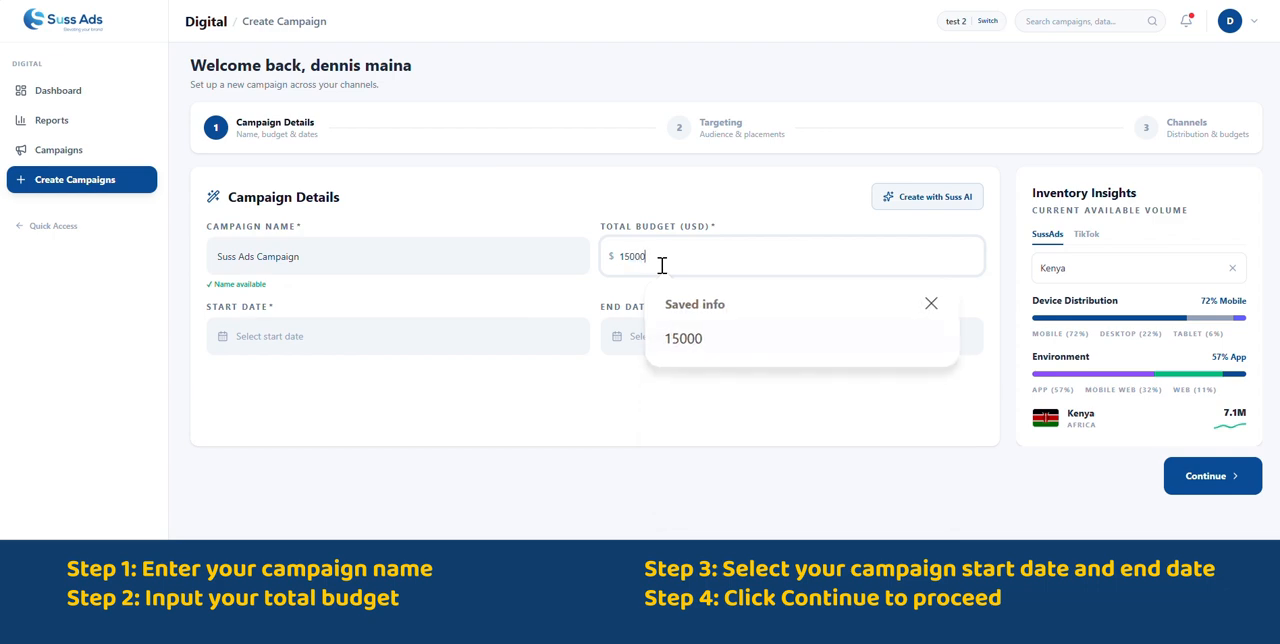
{"action": "left_click", "coordinate": [224, 341]}
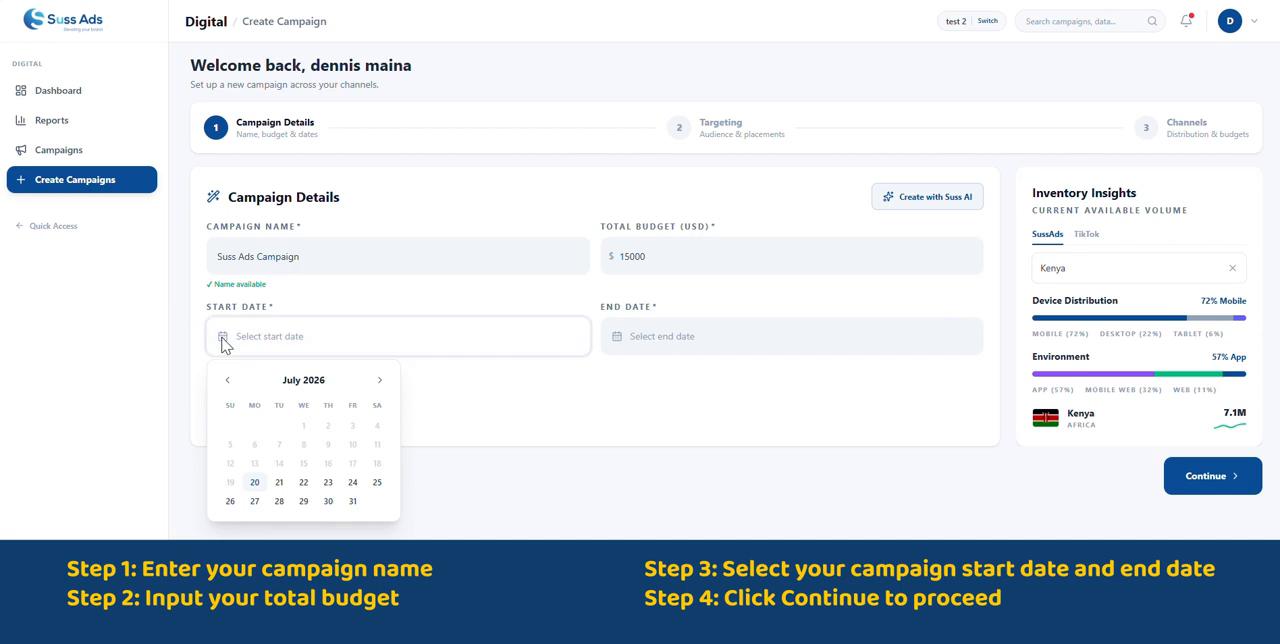
{"action": "left_click", "coordinate": [276, 486]}
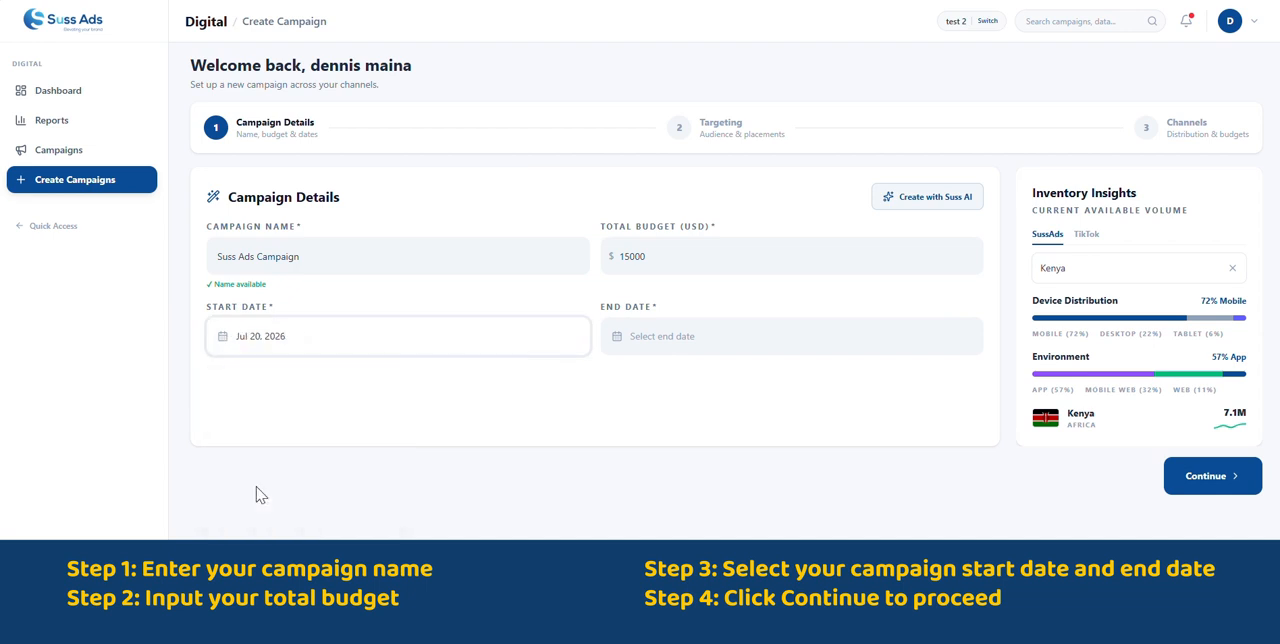
{"action": "left_click", "coordinate": [760, 342]}
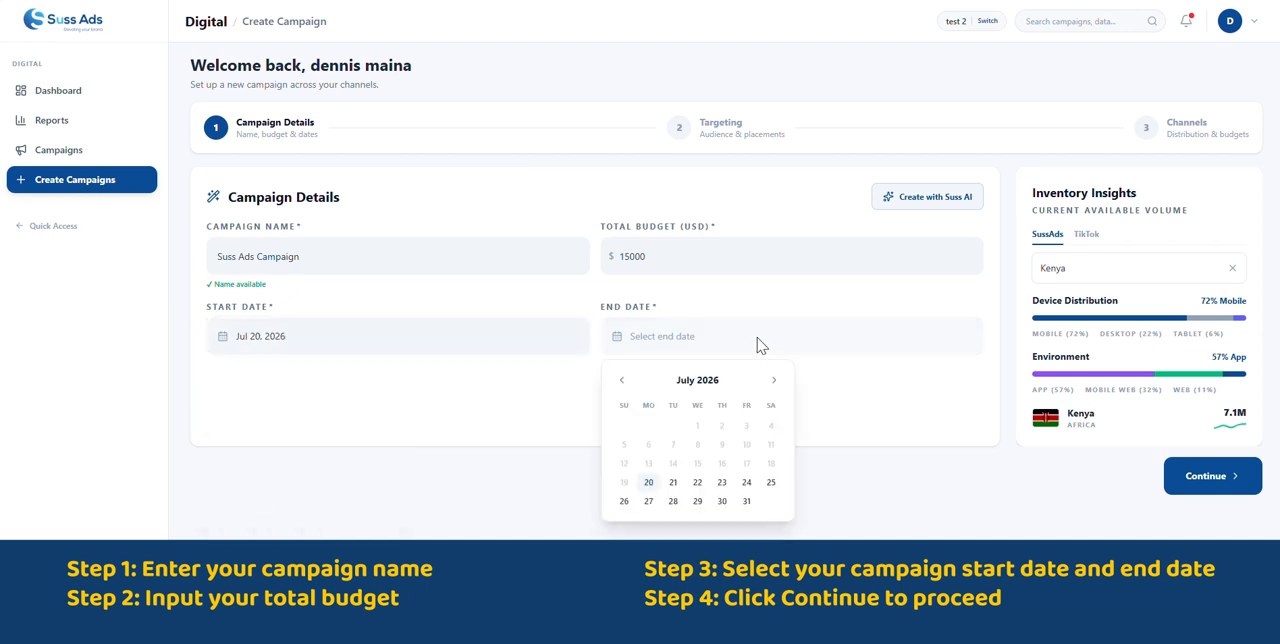
{"action": "left_click", "coordinate": [746, 501]}
{"action": "left_click", "coordinate": [1205, 476]}
- Target all genders and all operating systems for the campaign
{"action": "left_click", "coordinate": [596, 253]}
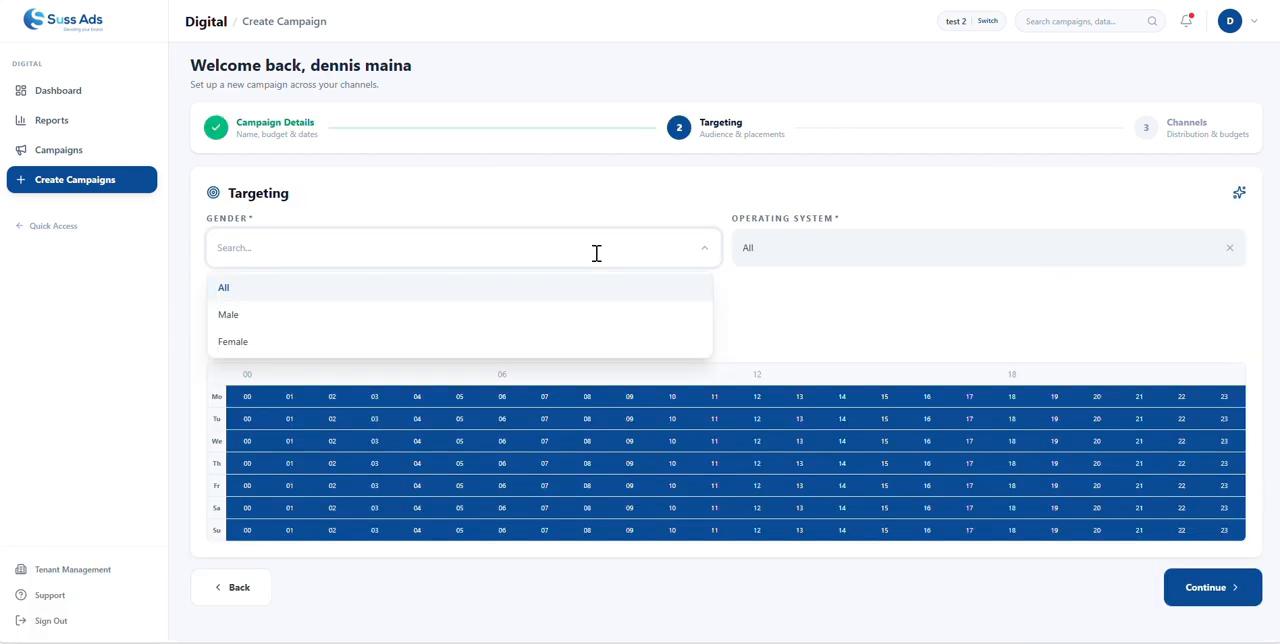
{"action": "left_click", "coordinate": [290, 290]}
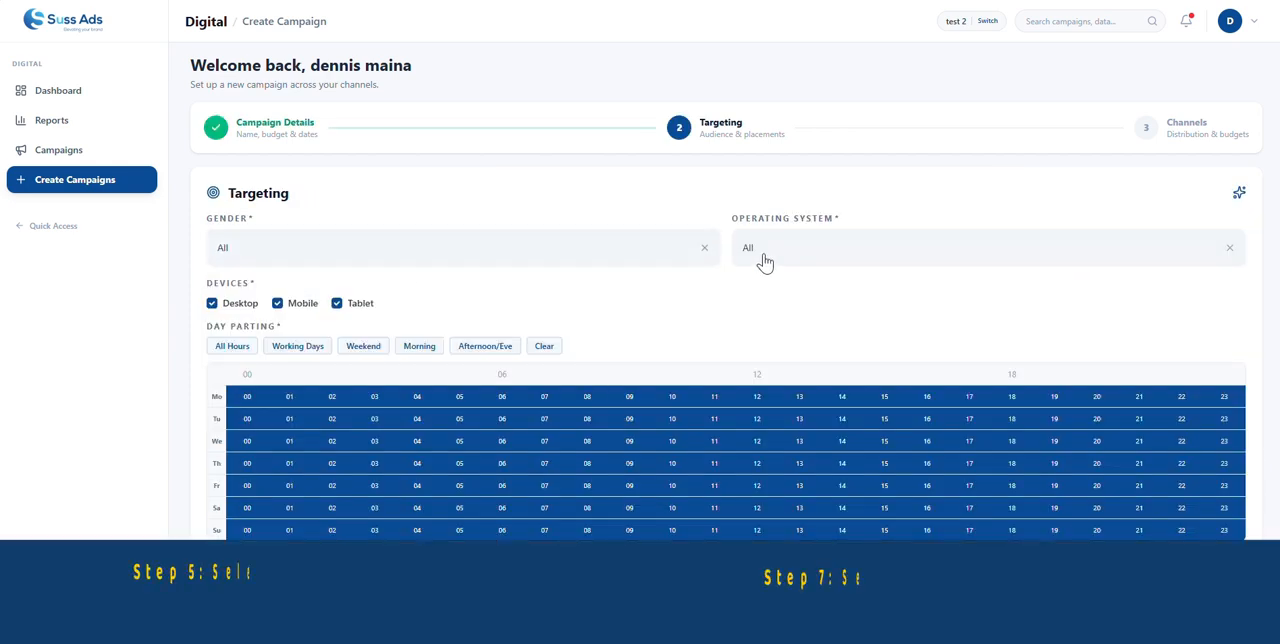
{"action": "left_click", "coordinate": [811, 247]}
{"action": "left_click", "coordinate": [758, 294]}
- Apply the Working Days preset to the campaign's day parting and continue to the channels stage
{"action": "left_click", "coordinate": [298, 346]}
{"action": "scroll", "coordinate": [737, 409], "scroll_direction": "down", "scroll_amount": 1}
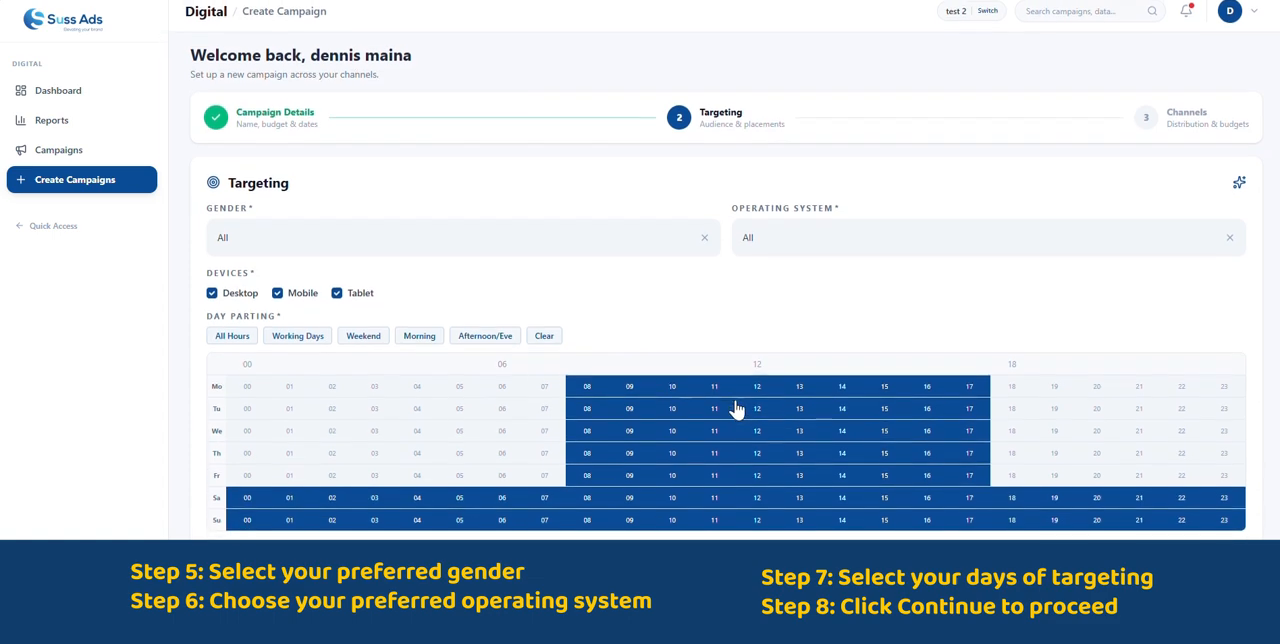
{"action": "scroll", "coordinate": [737, 409], "scroll_direction": "up", "scroll_amount": 1}
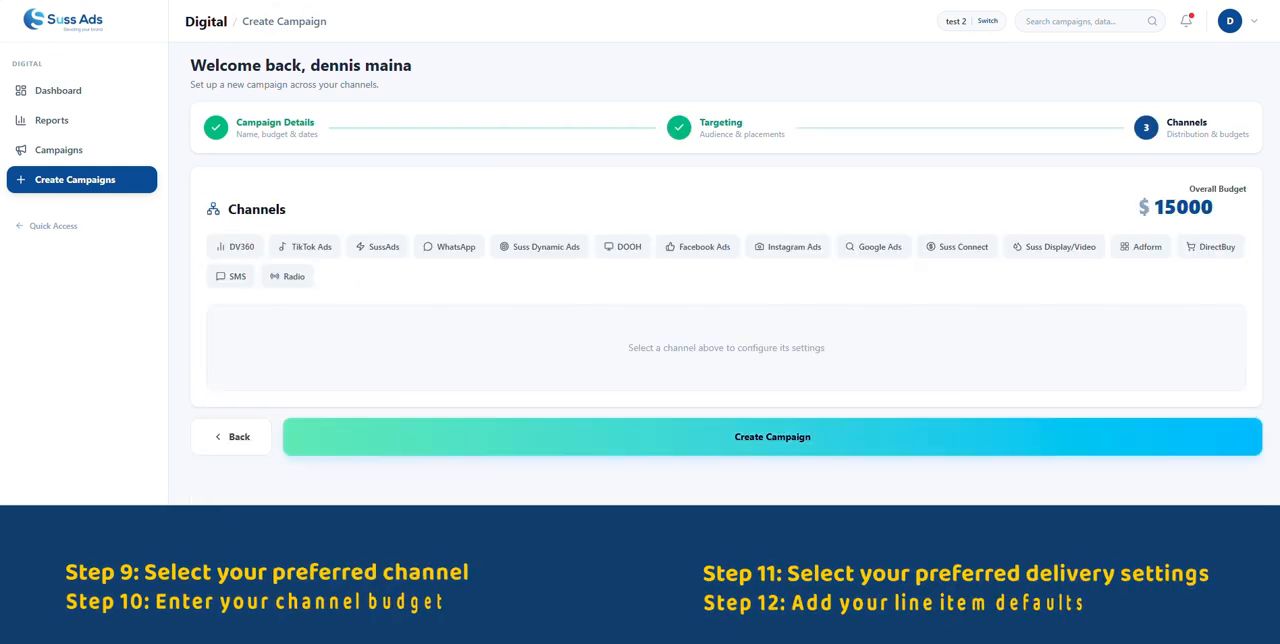
- Add the DV360 channel to the campaign and set its channel budget to 1000 USD
{"action": "left_click", "coordinate": [240, 250]}
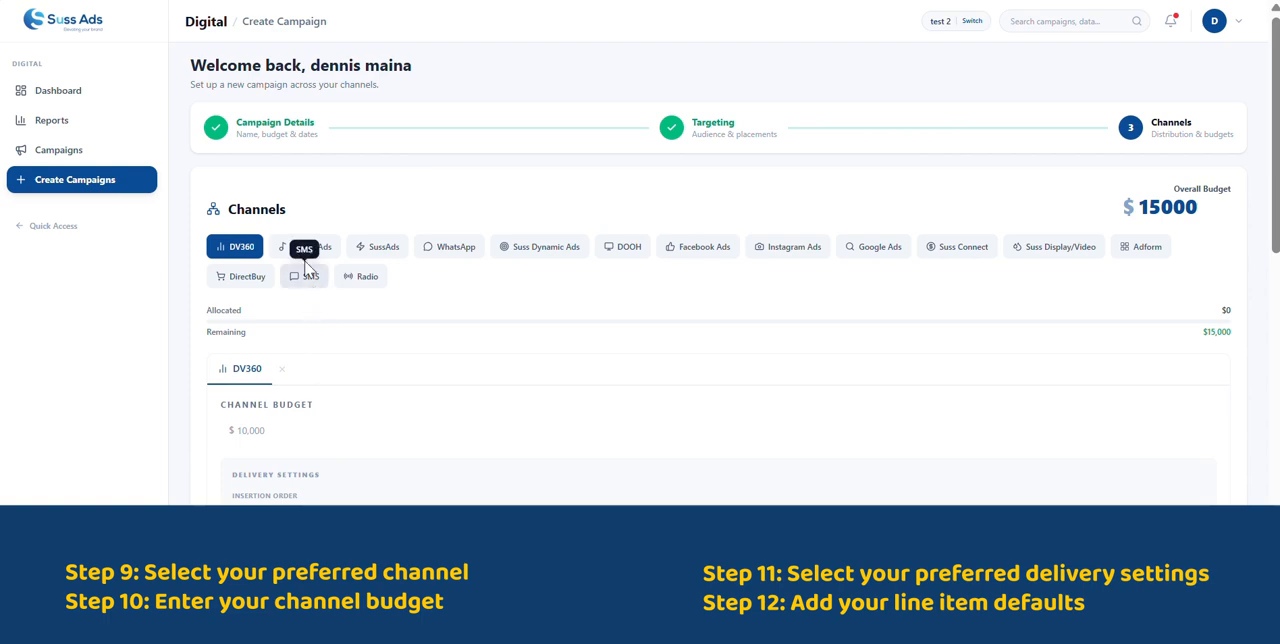
{"action": "scroll", "coordinate": [415, 425], "scroll_direction": "down", "scroll_amount": 1}
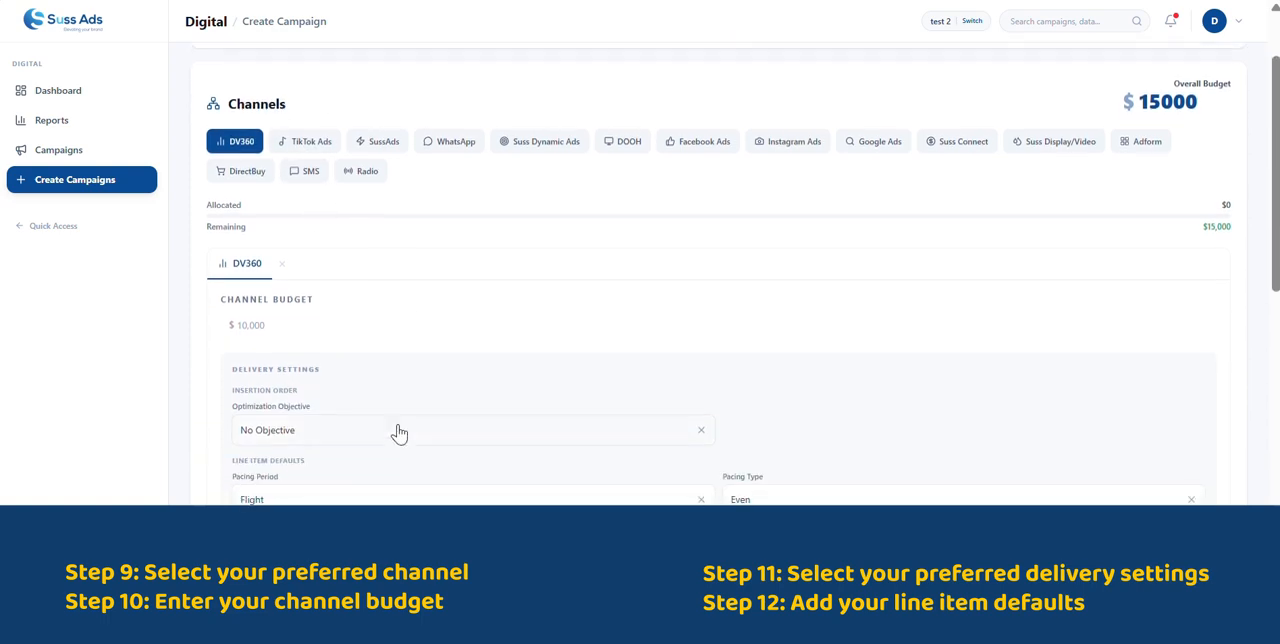
{"action": "left_click", "coordinate": [300, 323]}
{"action": "type", "text": "1000"}
- Set the DV360 insertion order's optimization objective to Click
{"action": "scroll", "coordinate": [428, 358], "scroll_direction": "down", "scroll_amount": 1}
{"action": "left_click", "coordinate": [364, 358]}
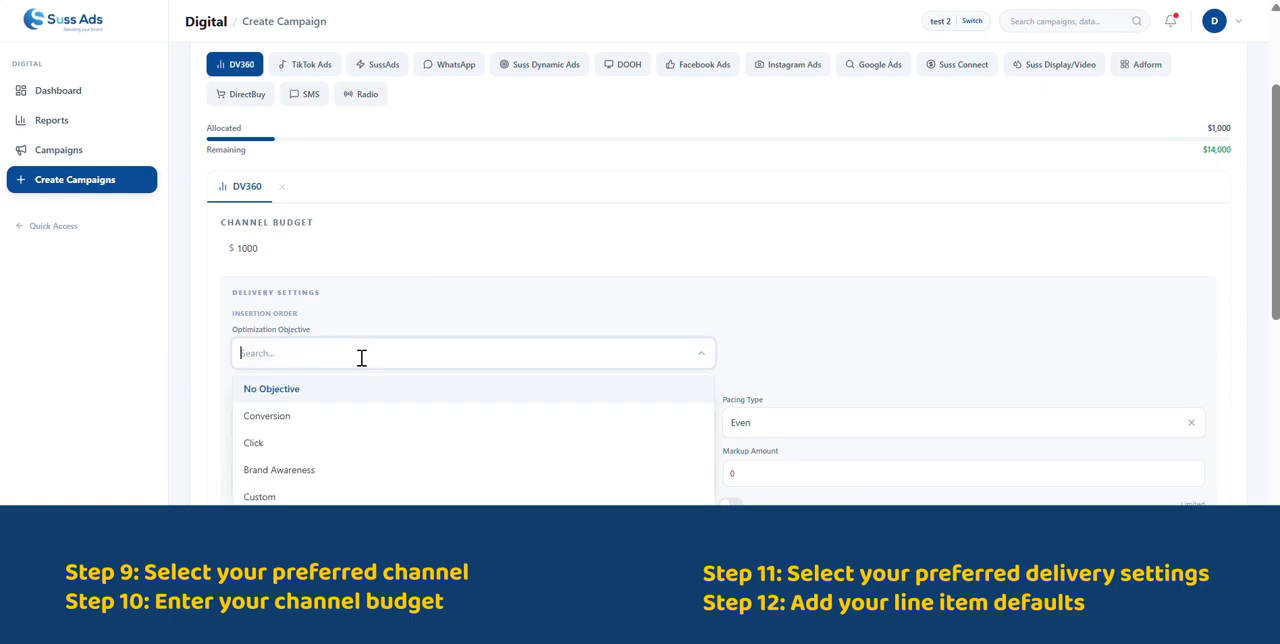
{"action": "left_click", "coordinate": [287, 445]}
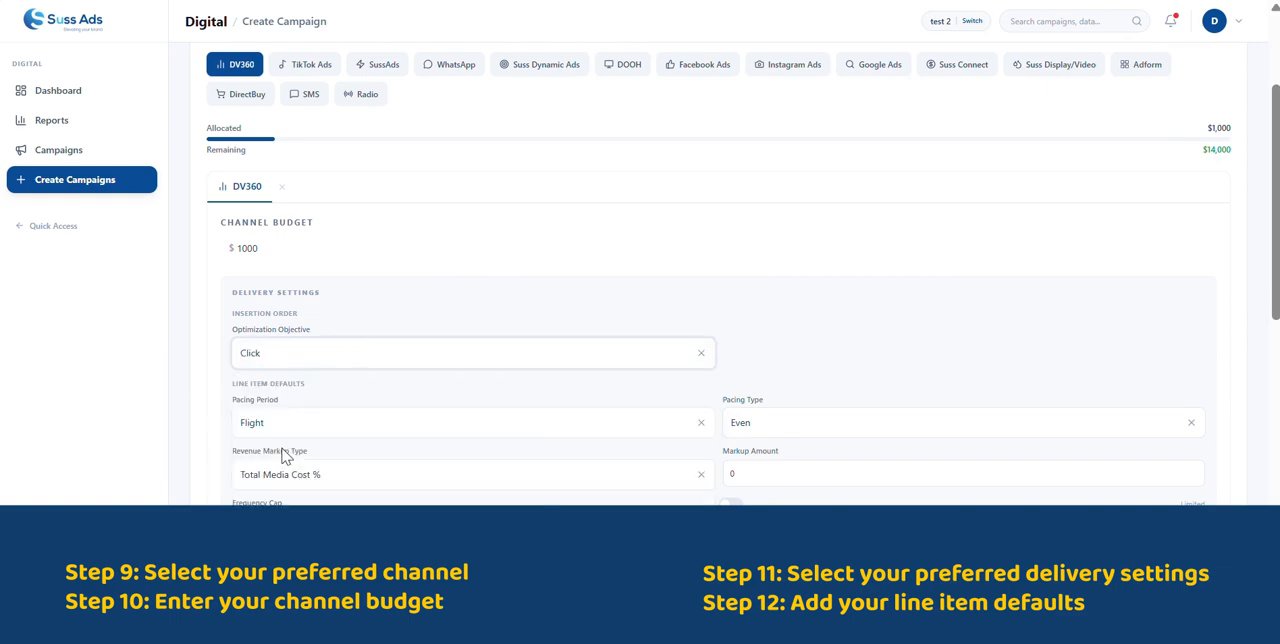
- Set the line item defaults to a Daily pacing period with the Even pacing type
{"action": "left_click", "coordinate": [428, 422]}
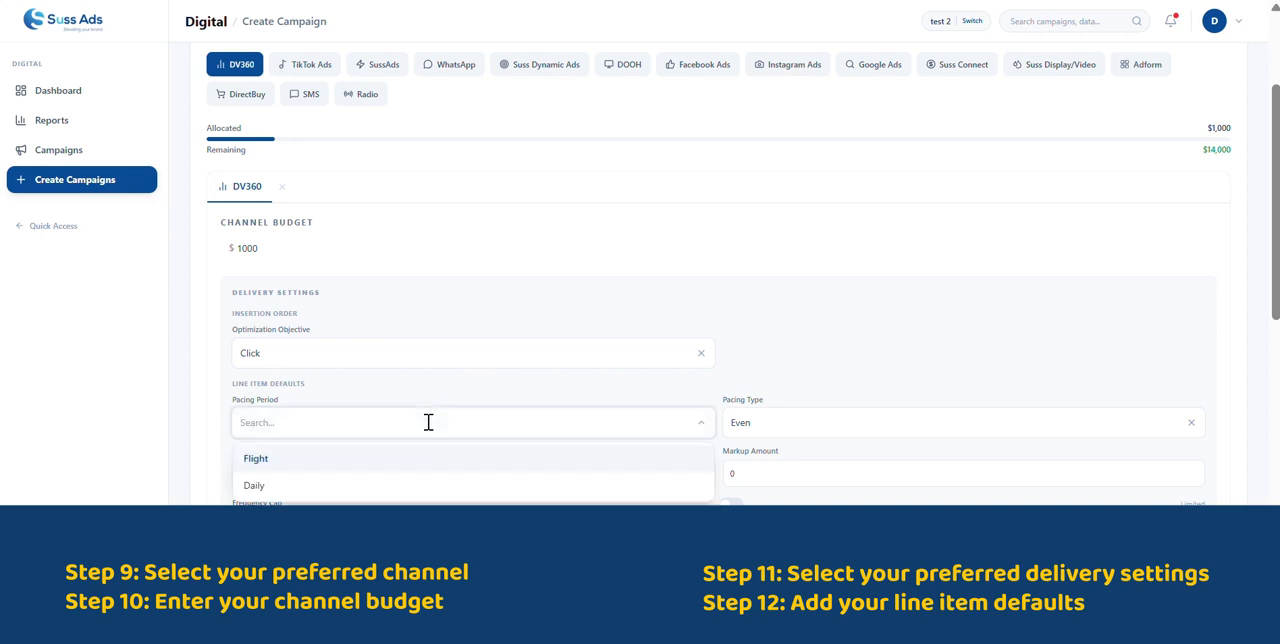
{"action": "left_click", "coordinate": [322, 490]}
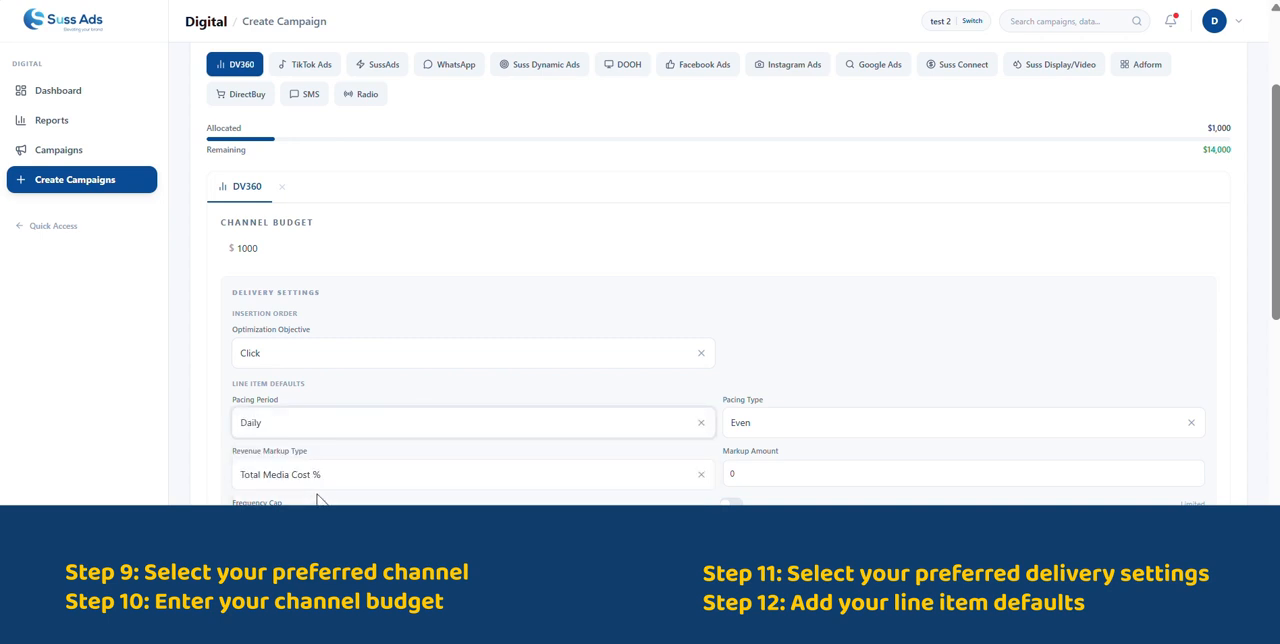
{"action": "scroll", "coordinate": [474, 458], "scroll_direction": "down", "scroll_amount": 1}
{"action": "left_click", "coordinate": [823, 382]}
{"action": "left_click", "coordinate": [765, 426]}
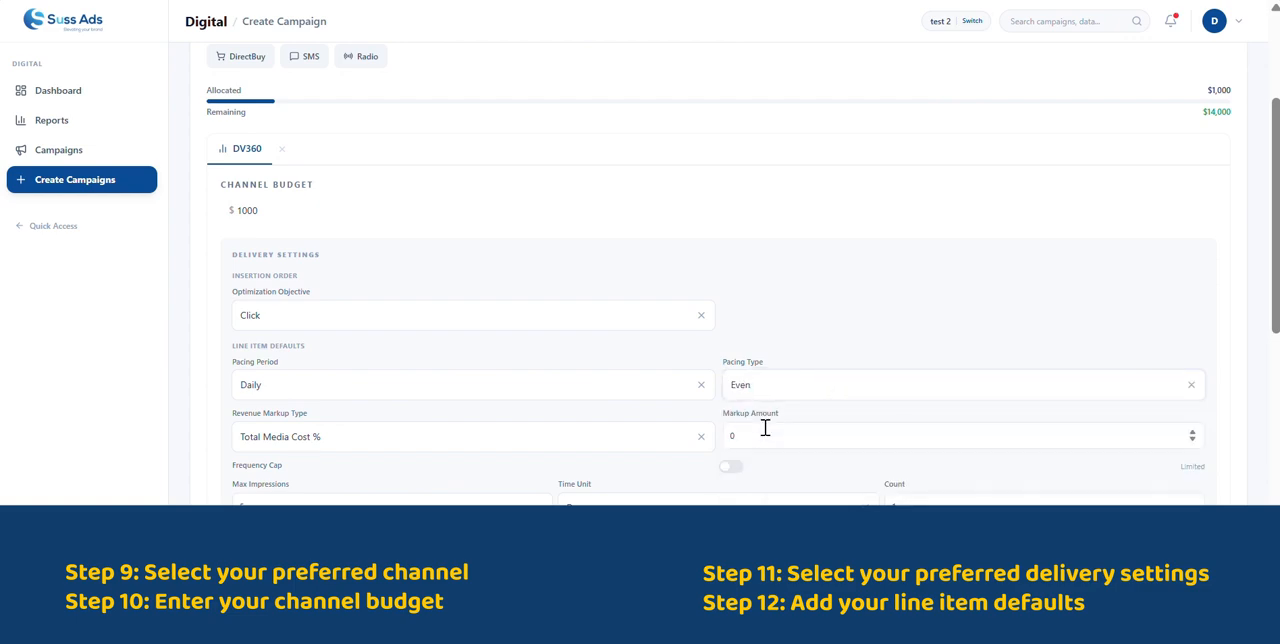
- Set the line items' revenue markup type to Fixed CPM with a markup amount of 20
{"action": "left_click", "coordinate": [506, 443]}
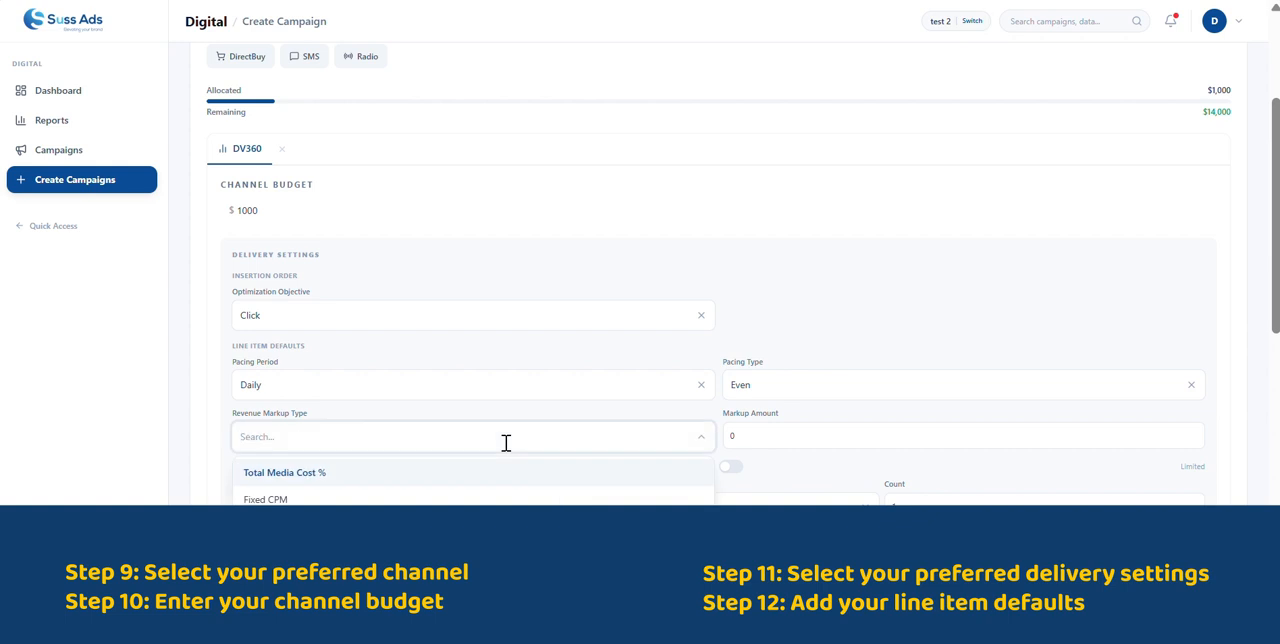
{"action": "left_click", "coordinate": [334, 500]}
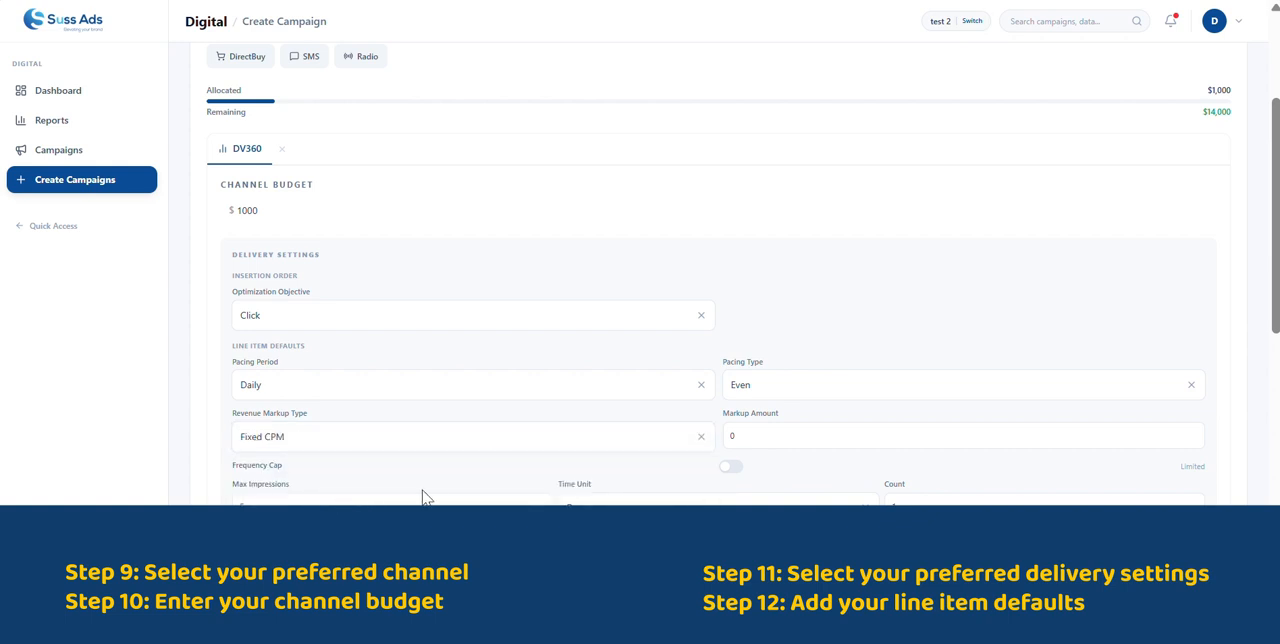
{"action": "scroll", "coordinate": [425, 497], "scroll_direction": "down", "scroll_amount": 1}
{"action": "left_click", "coordinate": [830, 393]}
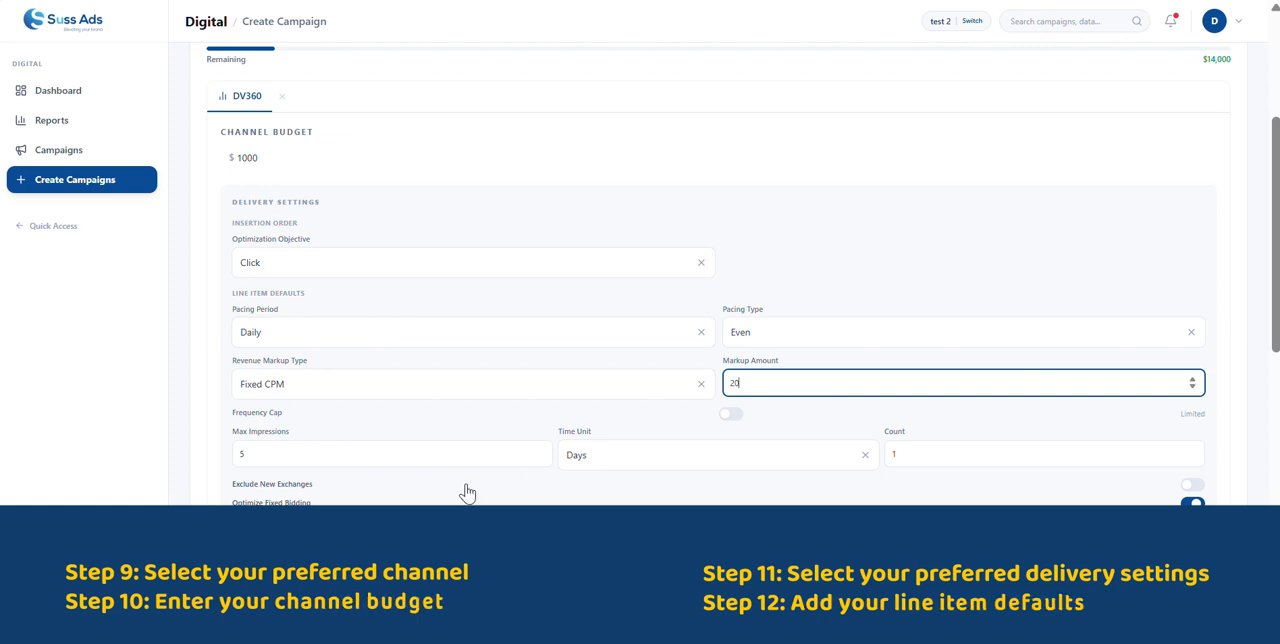
- Add Kenya as an included location in the DV360 targeting
{"action": "scroll", "coordinate": [466, 489], "scroll_direction": "down", "scroll_amount": 2}
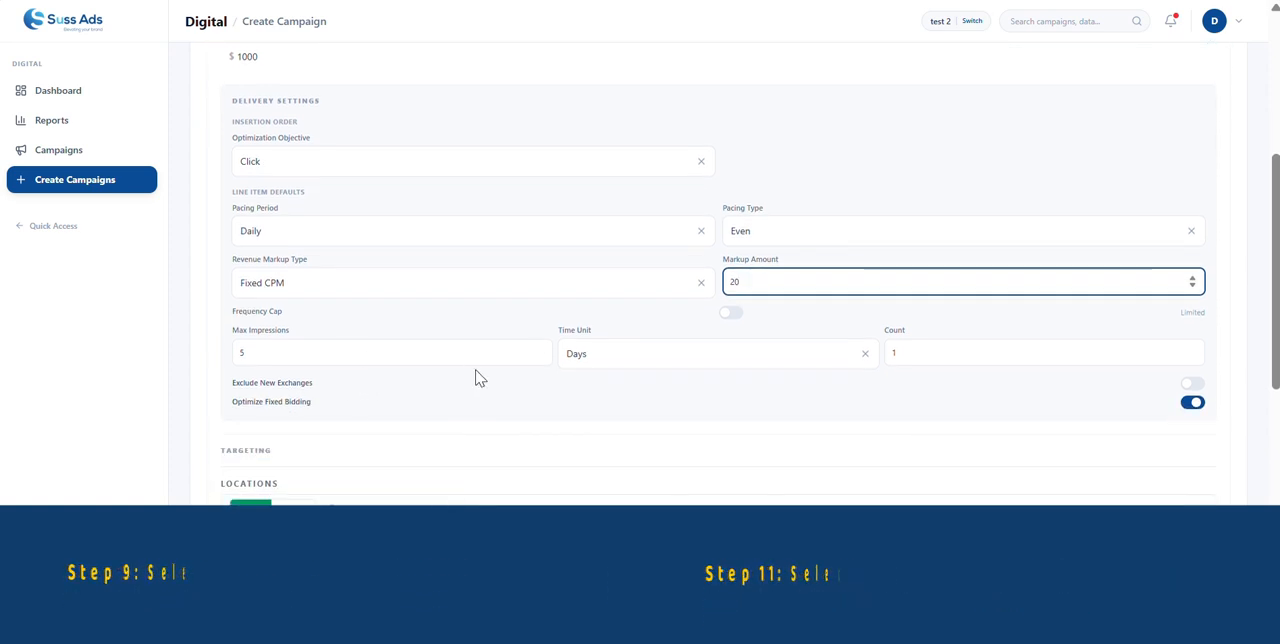
{"action": "scroll", "coordinate": [506, 404], "scroll_direction": "down", "scroll_amount": 2}
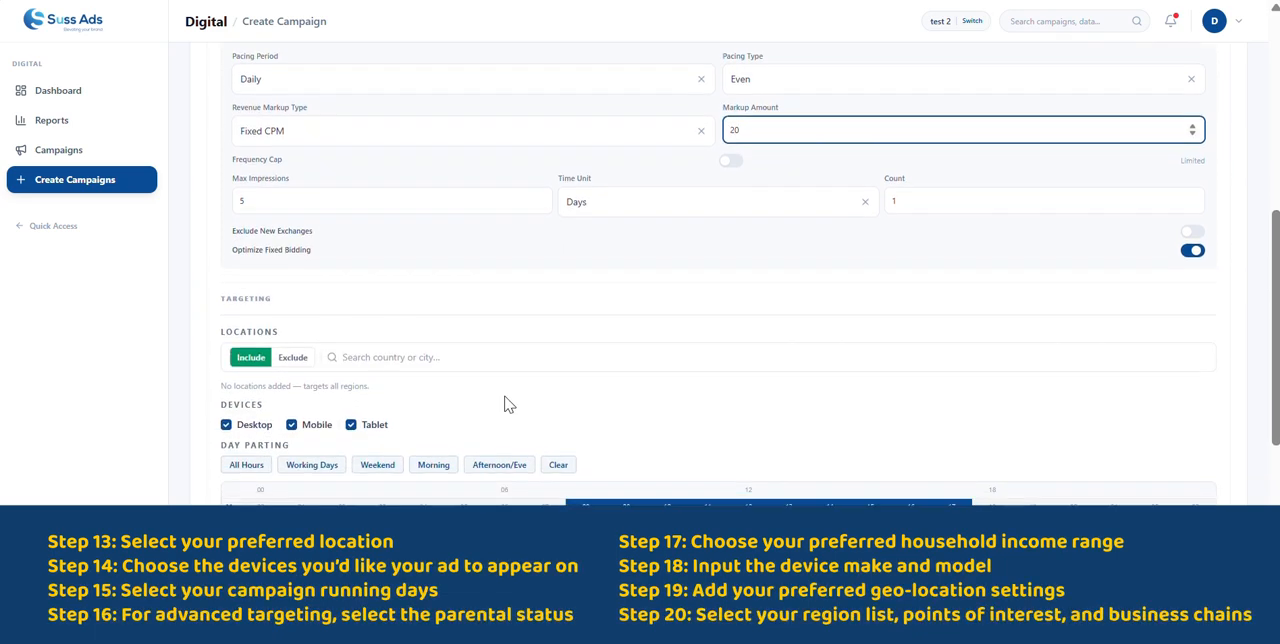
{"action": "left_click", "coordinate": [404, 299]}
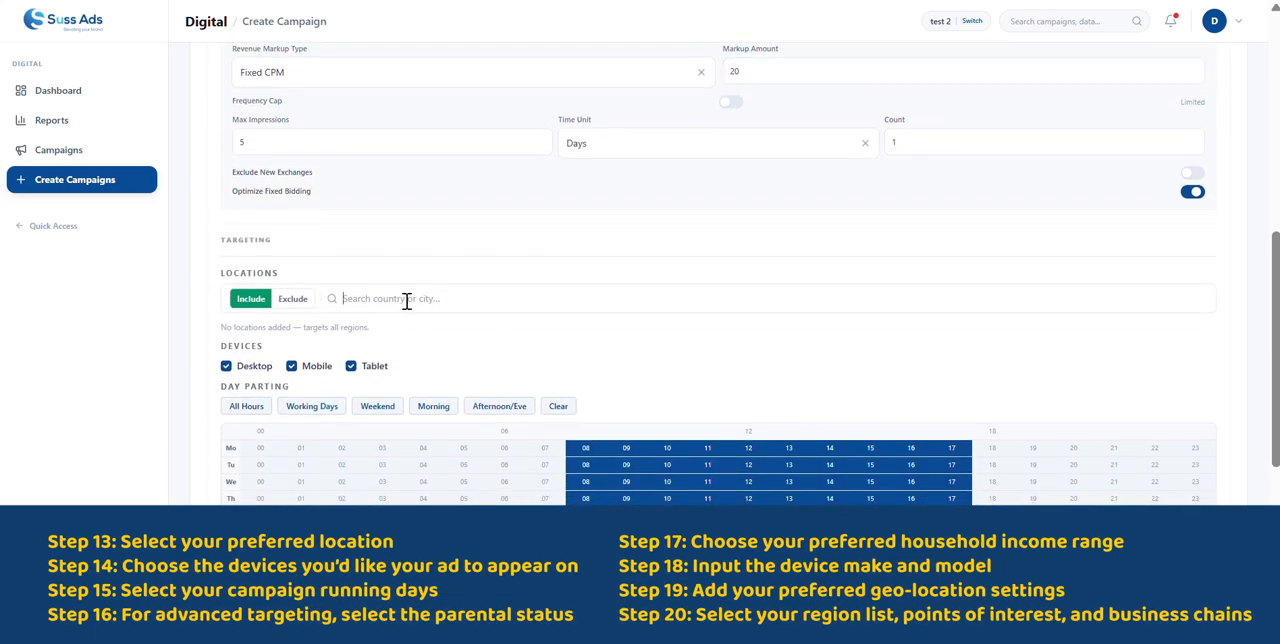
{"action": "type", "text": "keny"}
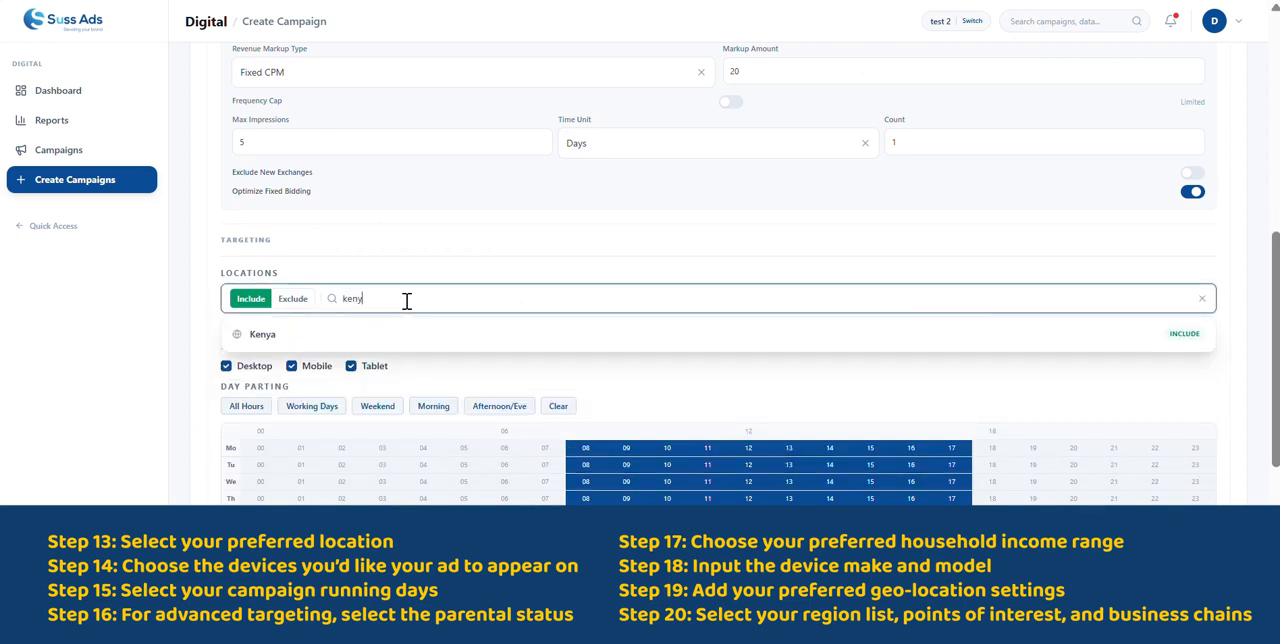
{"action": "left_click", "coordinate": [291, 341]}
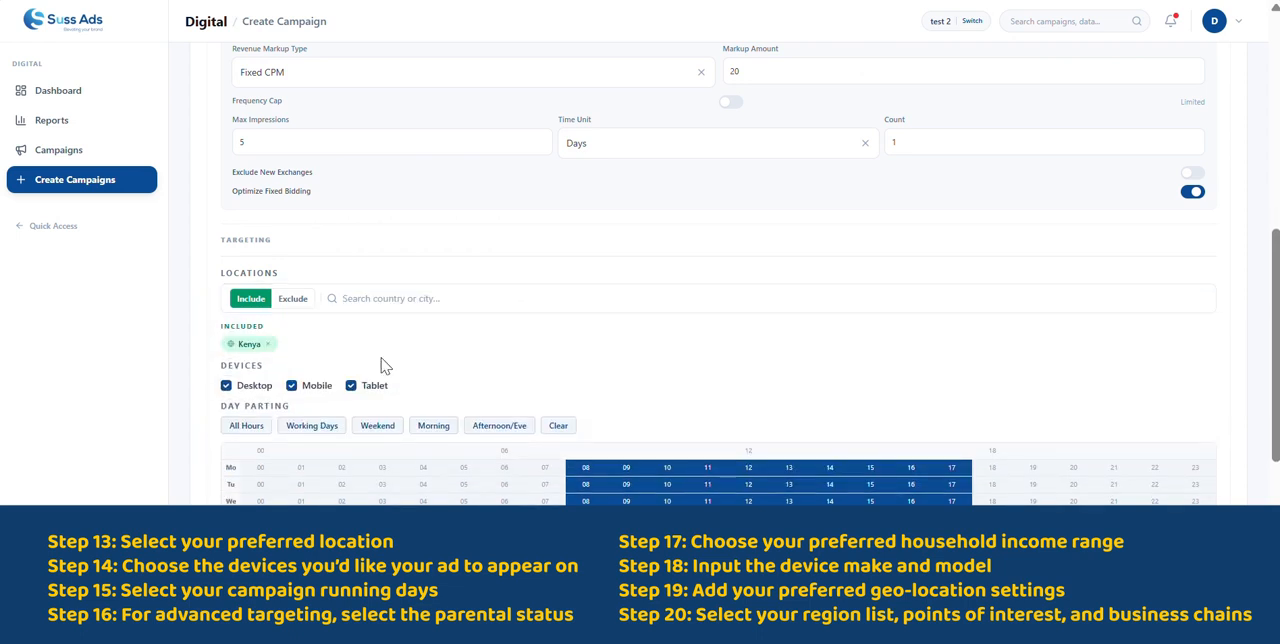
- In the demographics targeting, deselect the Top 10% and 11–20% household incomes and the Not a Parent status
{"action": "scroll", "coordinate": [440, 376], "scroll_direction": "down", "scroll_amount": 2}
{"action": "scroll", "coordinate": [440, 376], "scroll_direction": "down", "scroll_amount": 2}
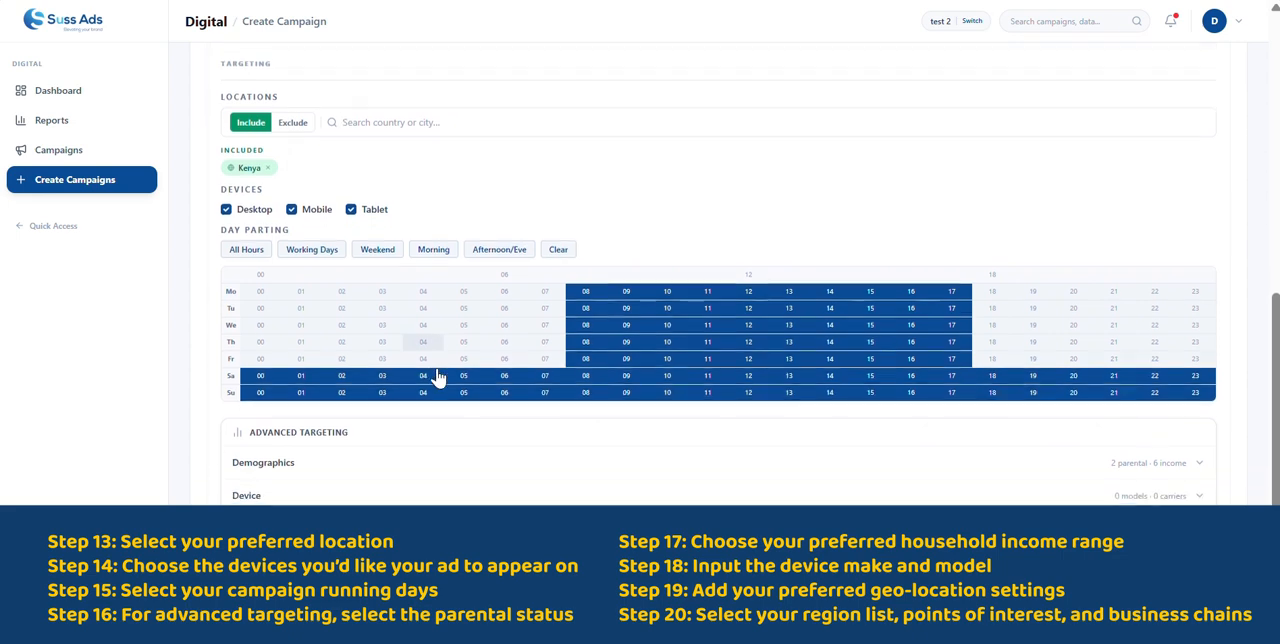
{"action": "scroll", "coordinate": [437, 375], "scroll_direction": "down", "scroll_amount": 2}
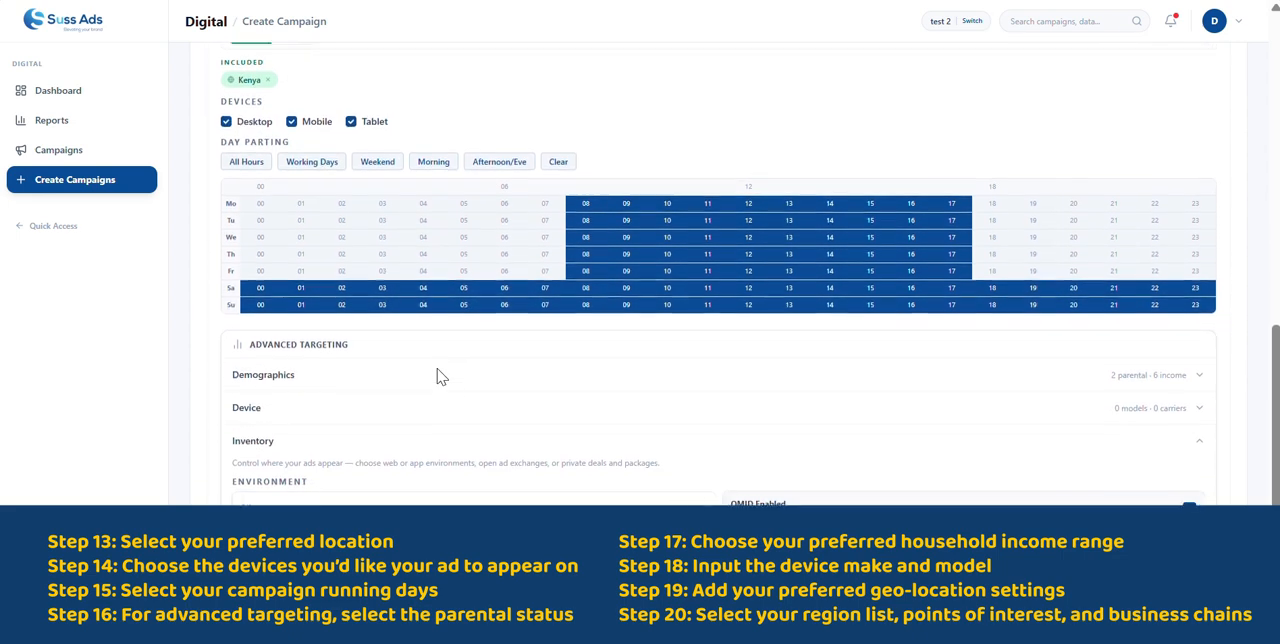
{"action": "left_click", "coordinate": [366, 323]}
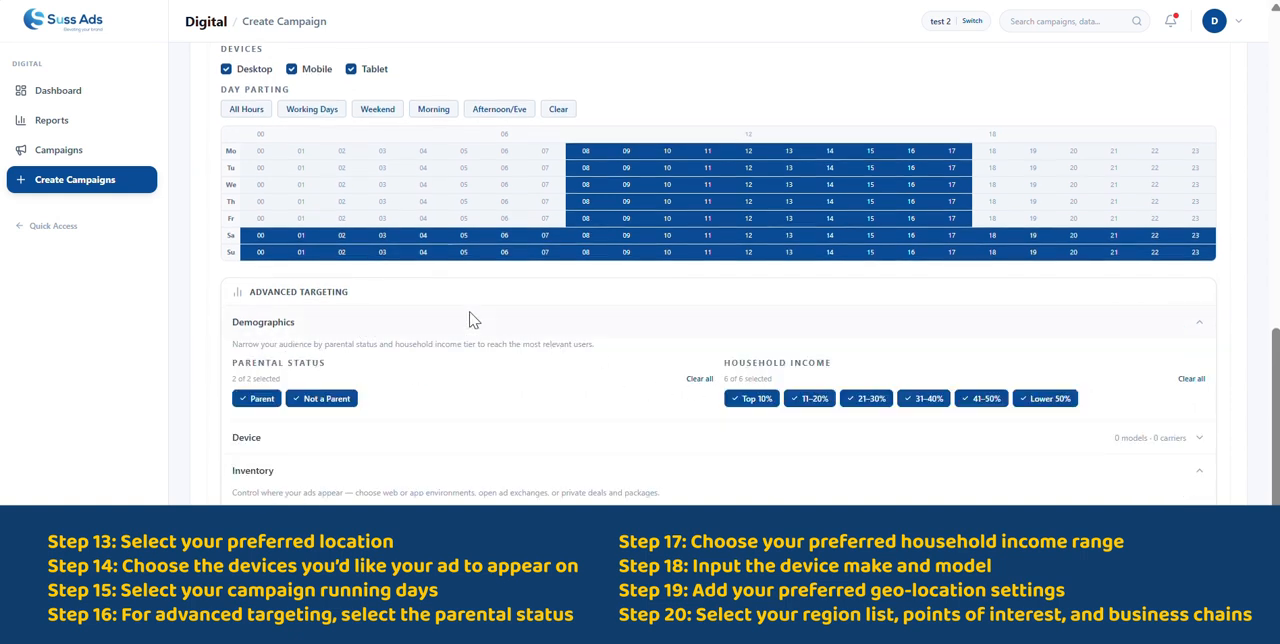
{"action": "left_click", "coordinate": [772, 400]}
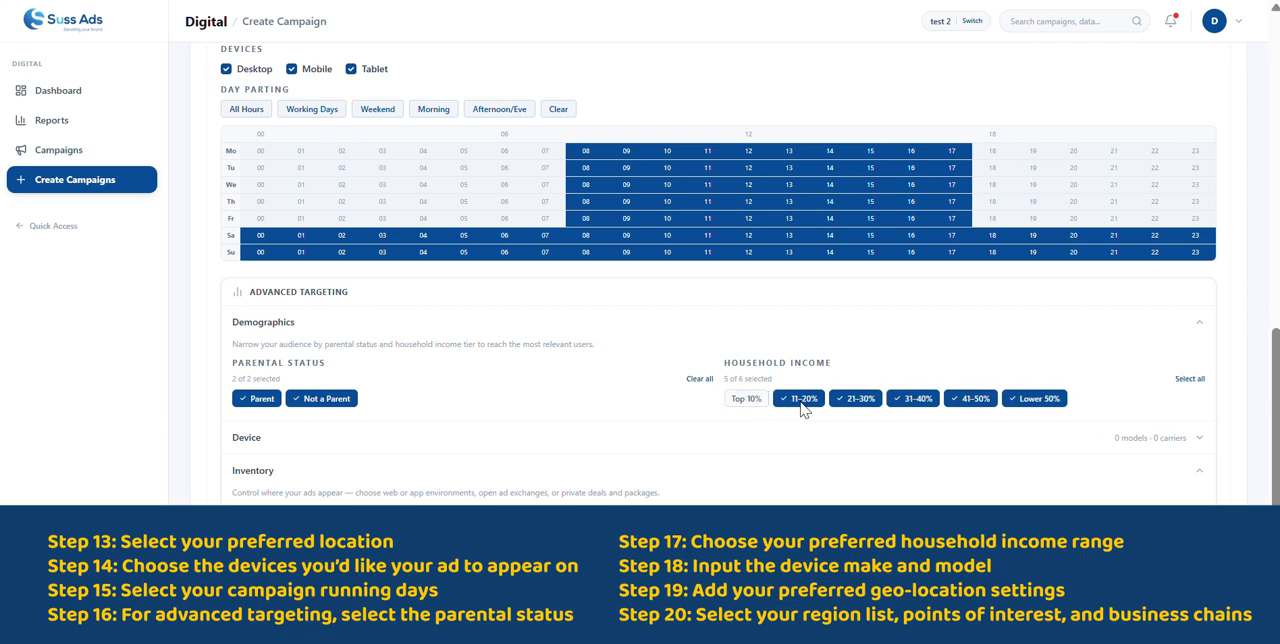
{"action": "left_click", "coordinate": [808, 402]}
{"action": "left_click", "coordinate": [331, 402]}
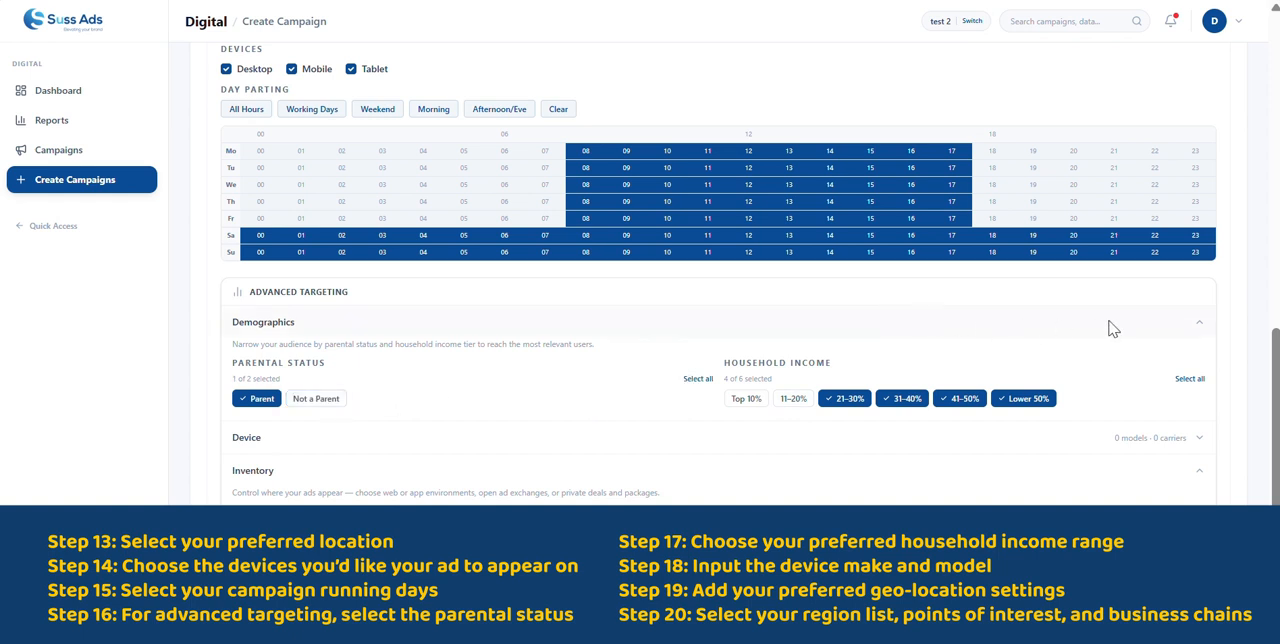
- Collapse the Inventory section of the advanced targeting and expand the Device section
{"action": "scroll", "coordinate": [614, 394], "scroll_direction": "down", "scroll_amount": 3}
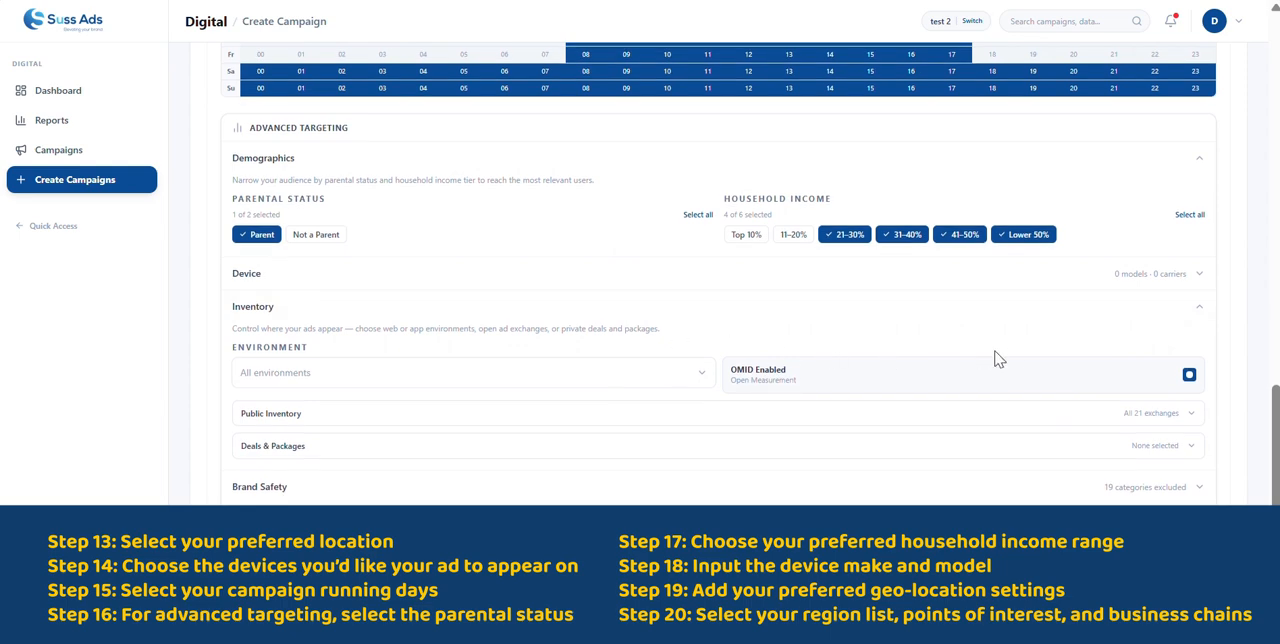
{"action": "left_click", "coordinate": [944, 318]}
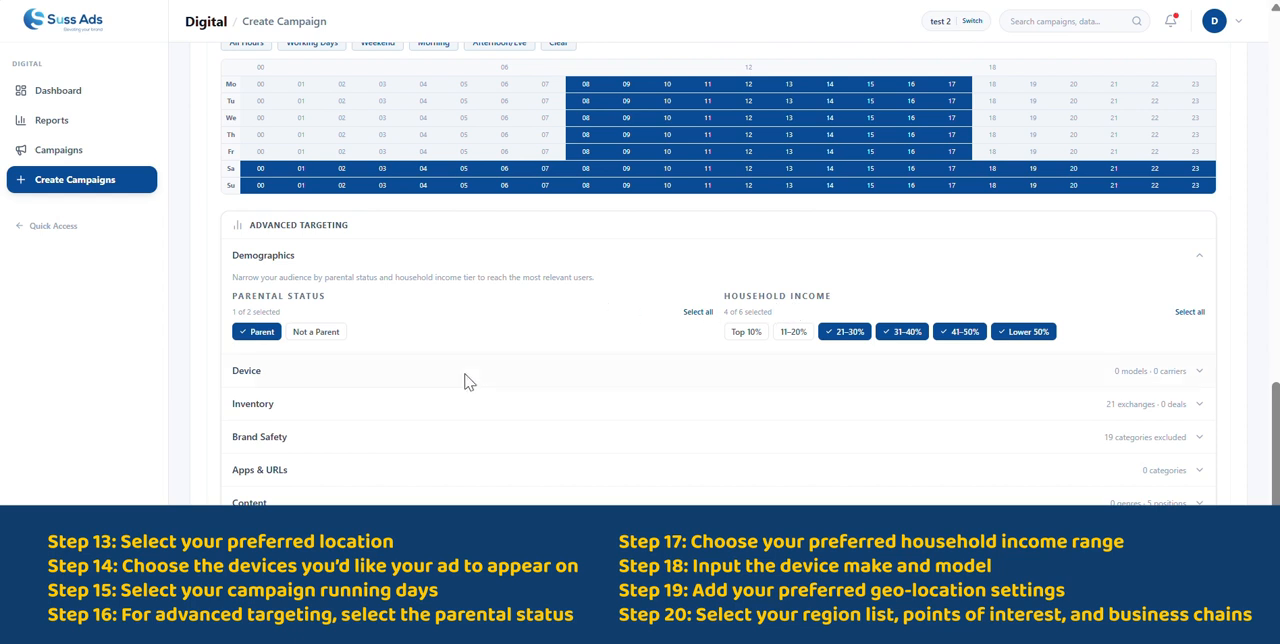
{"action": "left_click", "coordinate": [404, 368]}
- Try to find a device make or model by searching for "Sums", and clear the query
{"action": "scroll", "coordinate": [374, 456], "scroll_direction": "down", "scroll_amount": 1}
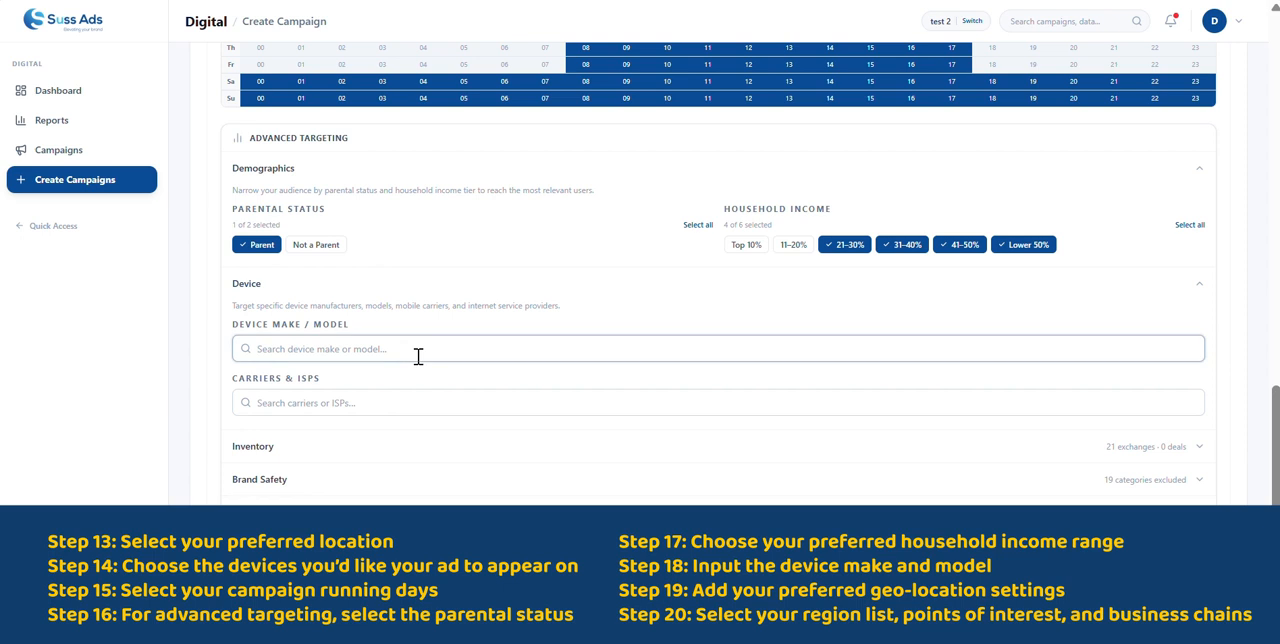
{"action": "type", "text": "S"}
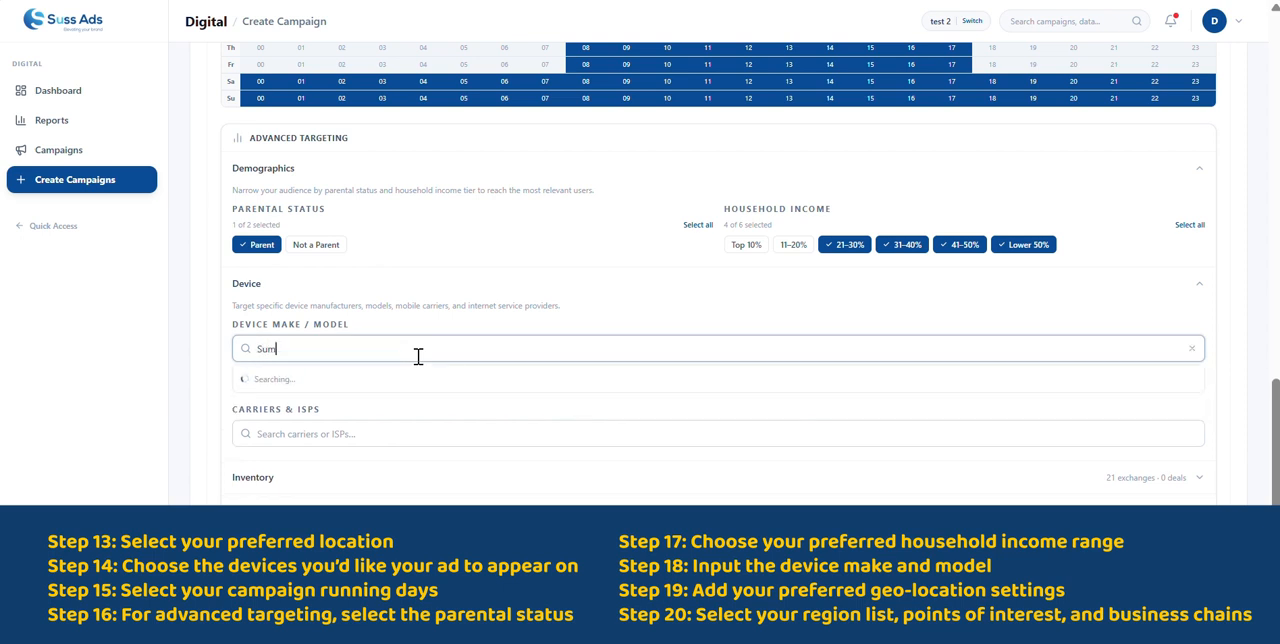
{"action": "type", "text": "um"}
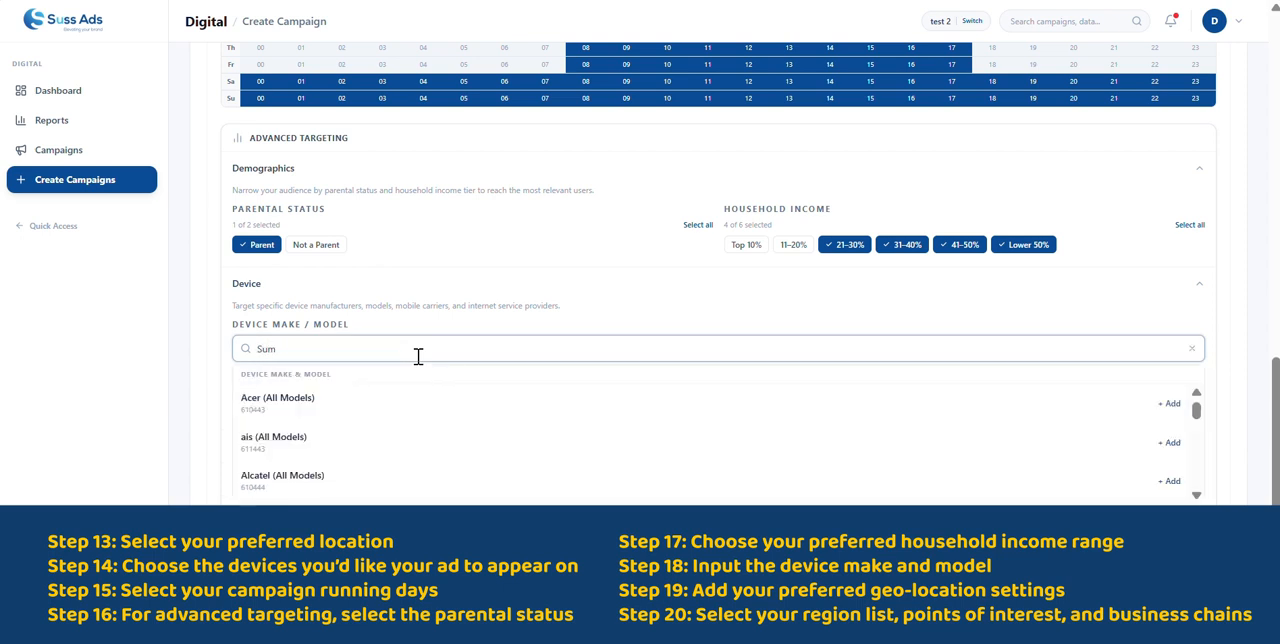
{"action": "type", "text": "s"}
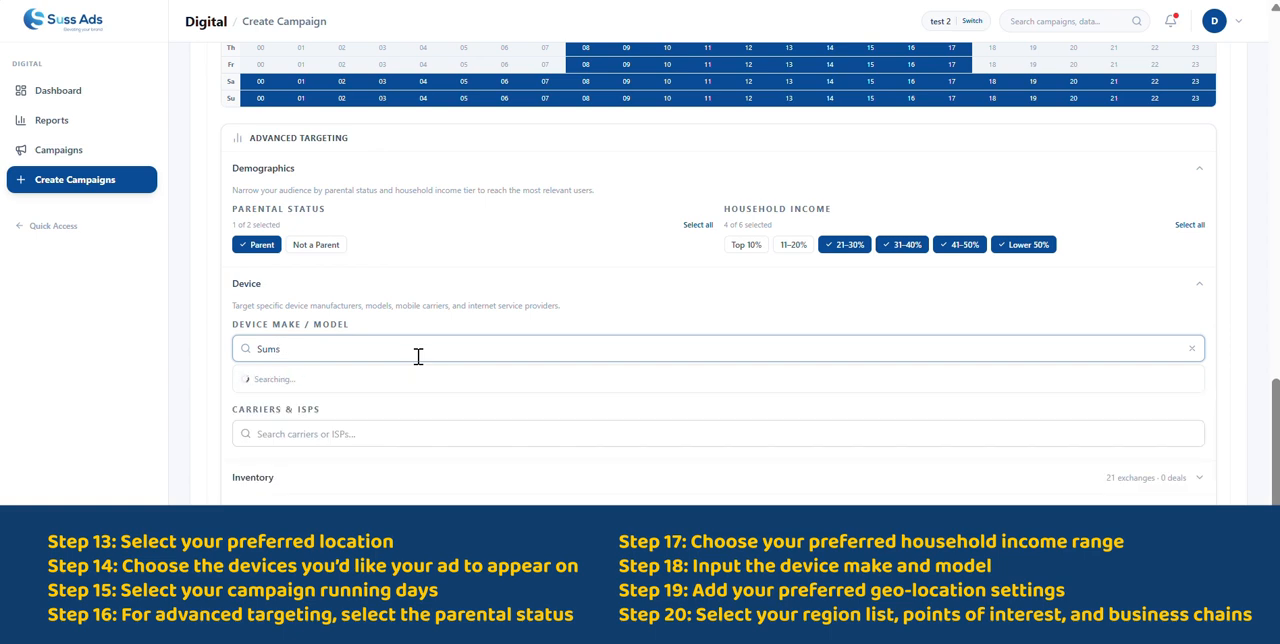
{"action": "key", "text": "BackSpace"}
{"action": "key", "text": "BackSpace"}
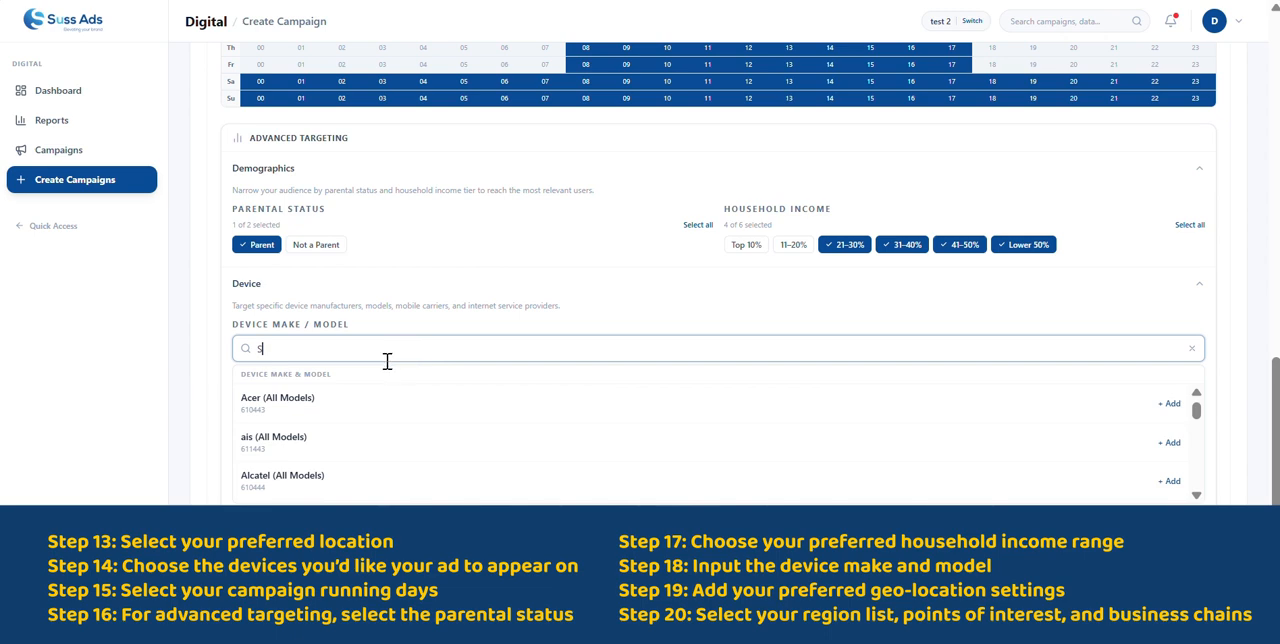
{"action": "key", "text": "BackSpace"}
- Search device models for "io", add Apple iPad 10th, 5th and 6th generation, and collapse the Device section after checking the selection
{"action": "type", "text": "io"}
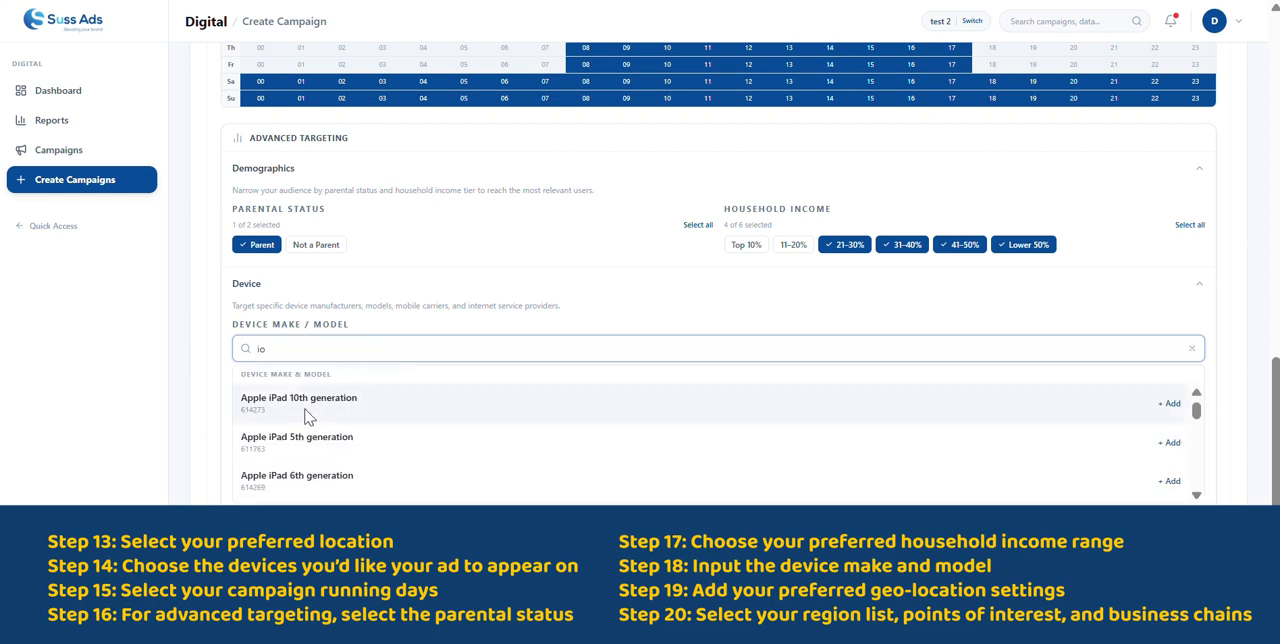
{"action": "left_click", "coordinate": [305, 418]}
{"action": "left_click", "coordinate": [300, 441]}
{"action": "left_click", "coordinate": [343, 408]}
{"action": "scroll", "coordinate": [351, 443], "scroll_direction": "down", "scroll_amount": 5}
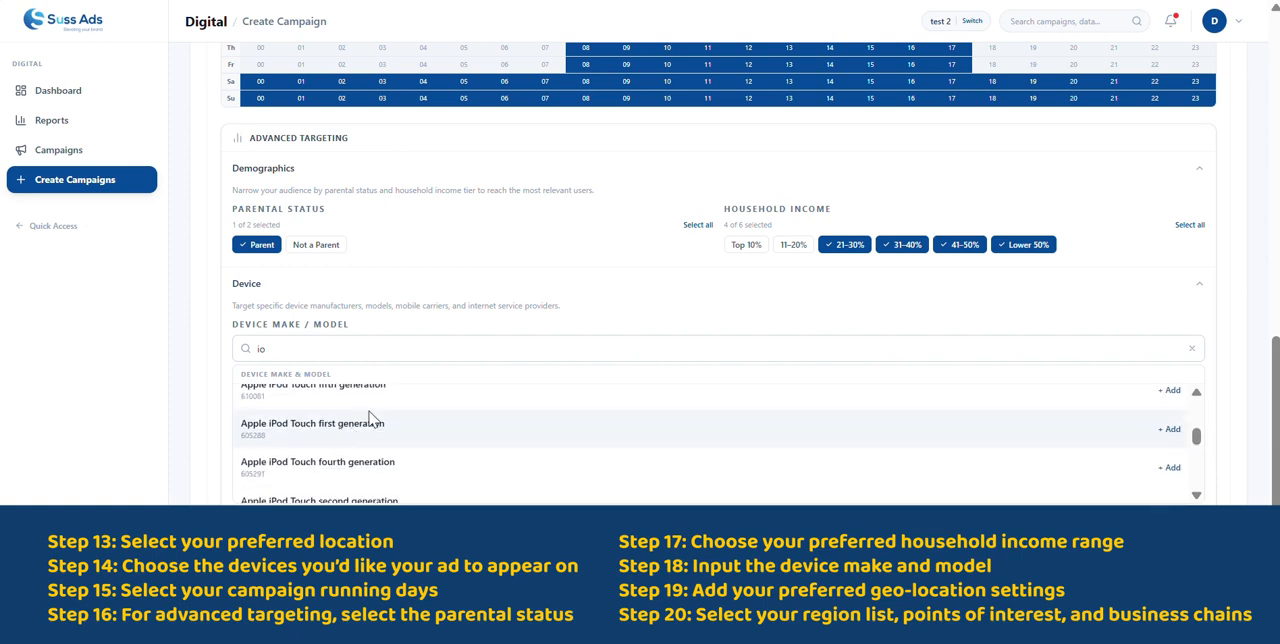
{"action": "left_click", "coordinate": [586, 289]}
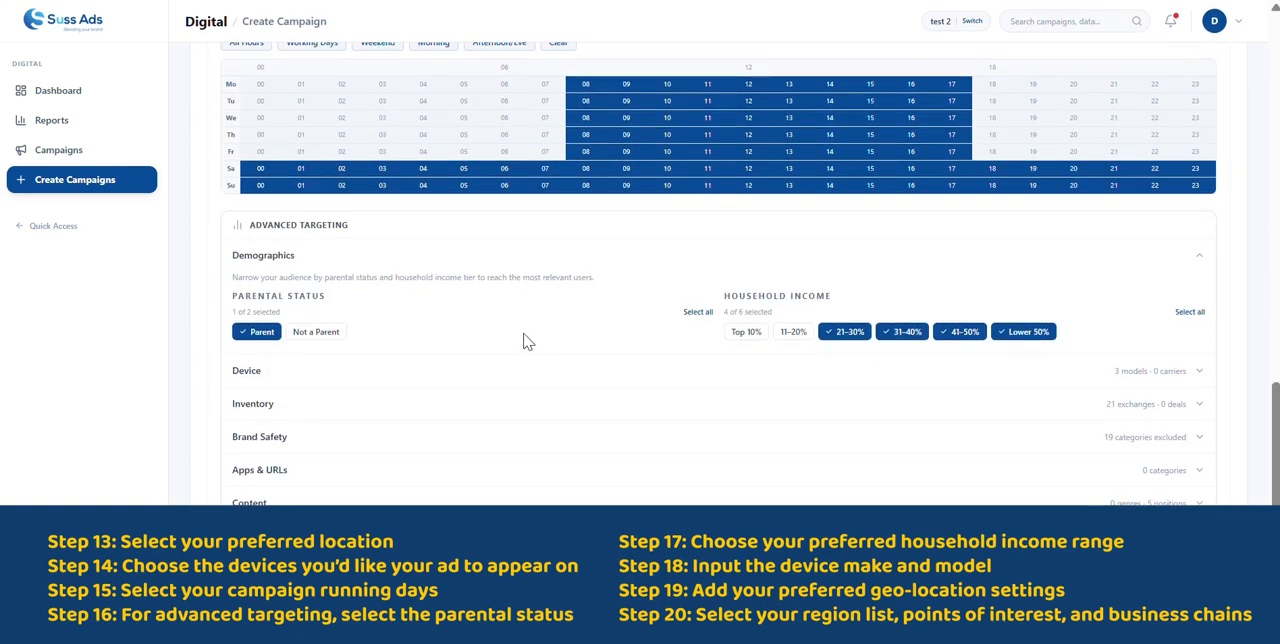
{"action": "left_click", "coordinate": [410, 358]}
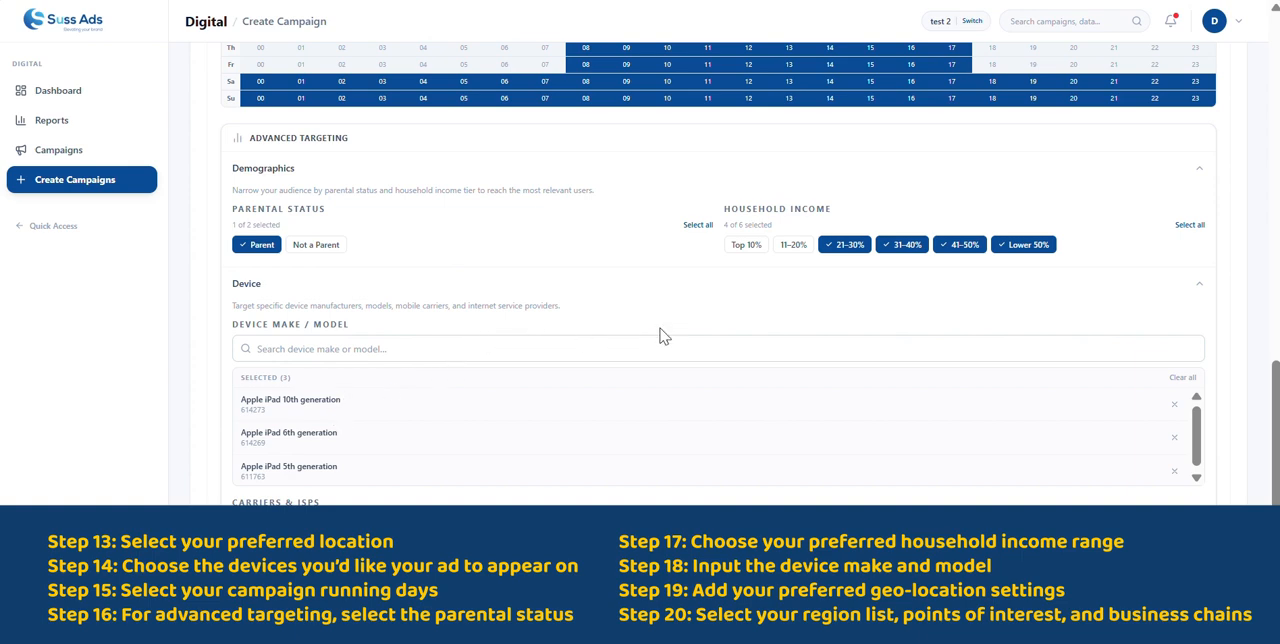
{"action": "left_click", "coordinate": [581, 292]}
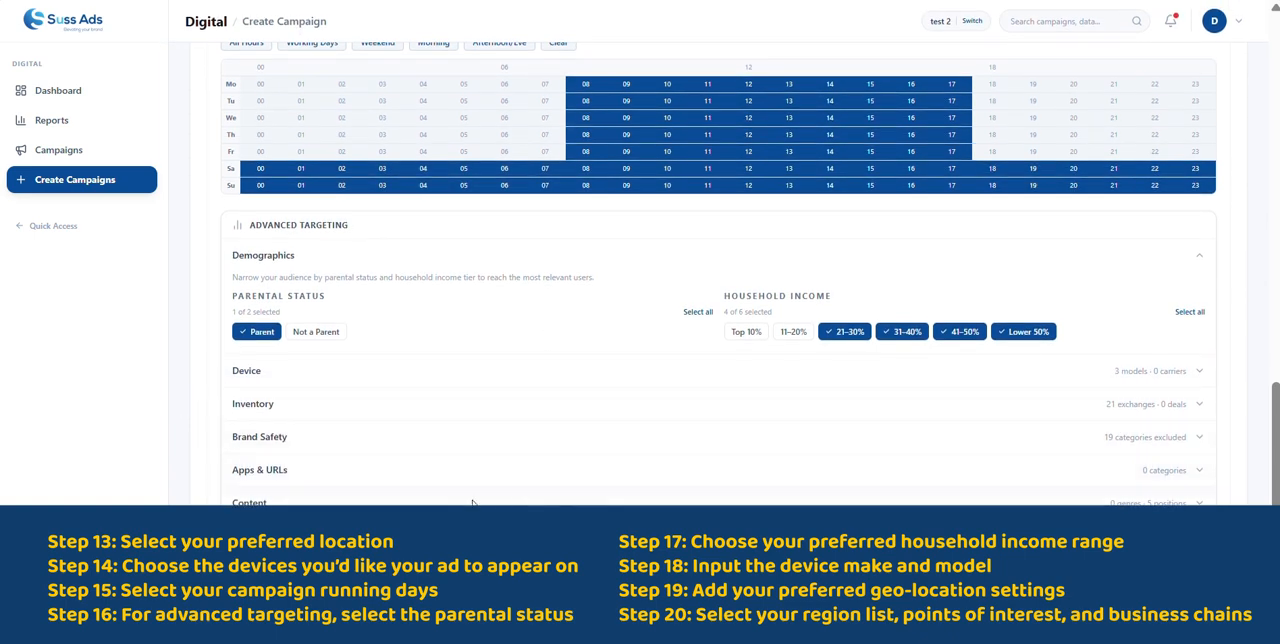
- Expand the Location section of the advanced targeting and search the geo regions for "sa"
{"action": "scroll", "coordinate": [293, 433], "scroll_direction": "down", "scroll_amount": 3}
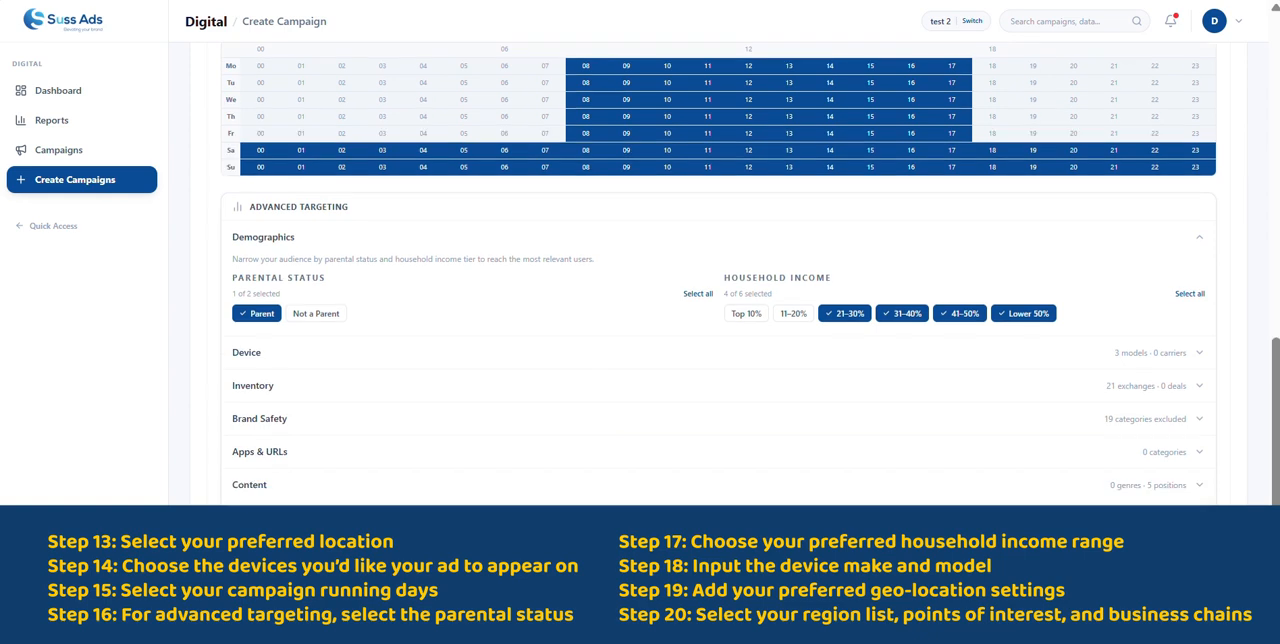
{"action": "left_click", "coordinate": [310, 434]}
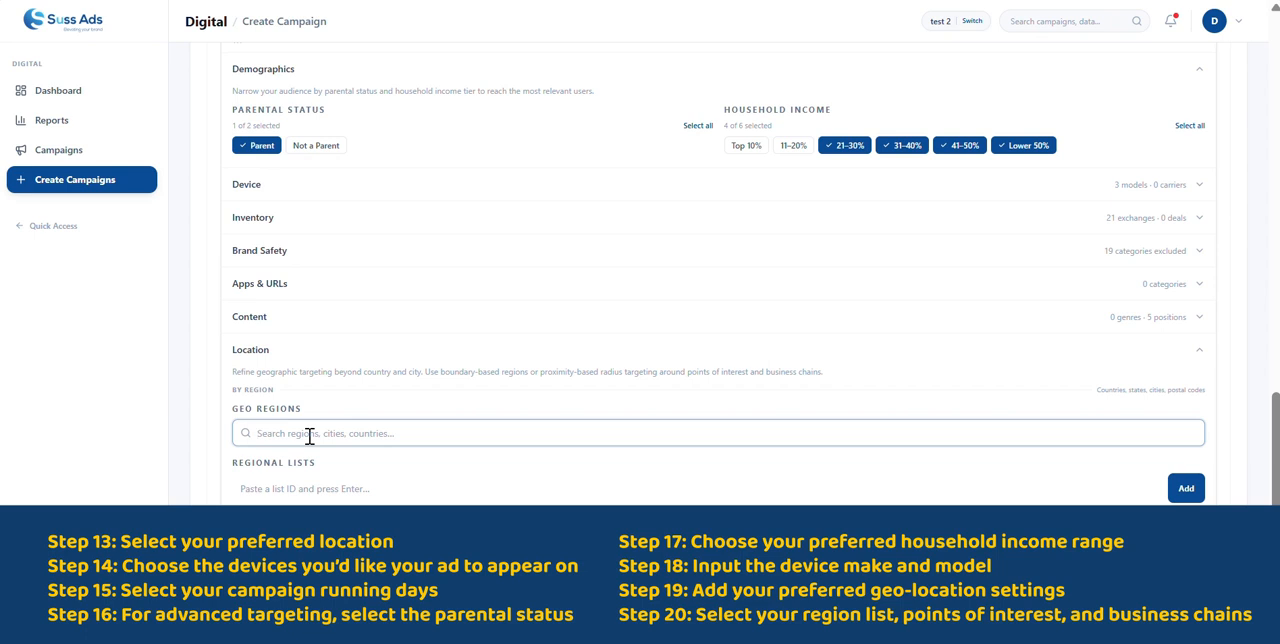
{"action": "type", "text": "na"}
{"action": "key", "text": "BackSpace"}
{"action": "key", "text": "BackSpace"}
{"action": "type", "text": "sa"}
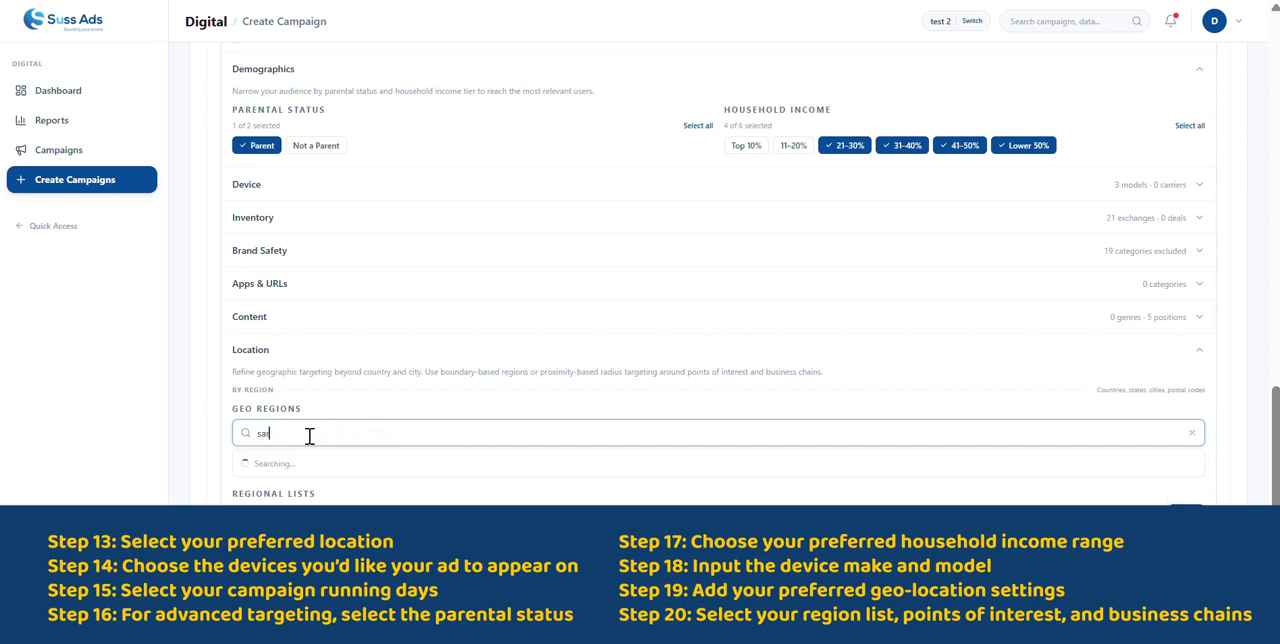
- Try the geo regions search with "sar" and clear the query
{"action": "key", "text": "BackSpace"}
{"action": "key", "text": "BackSpace"}
{"action": "key", "text": "BackSpace"}
{"action": "type", "text": "r"}
{"action": "key", "text": "BackSpace"}
{"action": "key", "text": "BackSpace"}
{"action": "key", "text": "BackSpace"}
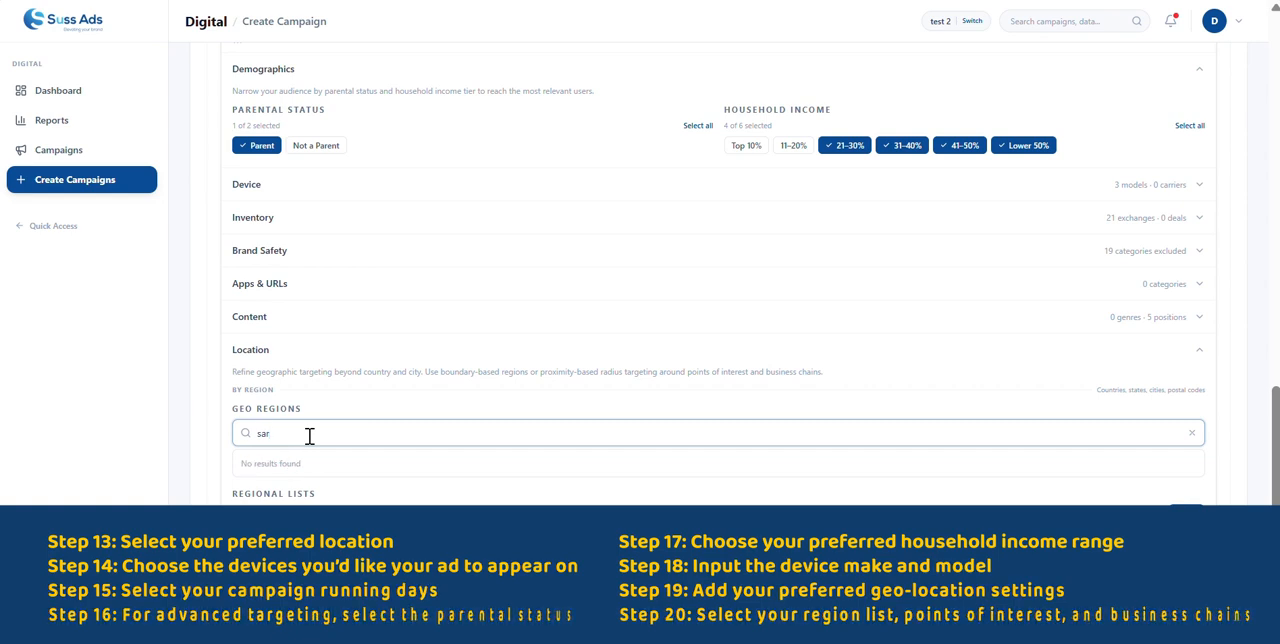
{"action": "scroll", "coordinate": [371, 436], "scroll_direction": "down", "scroll_amount": 2}
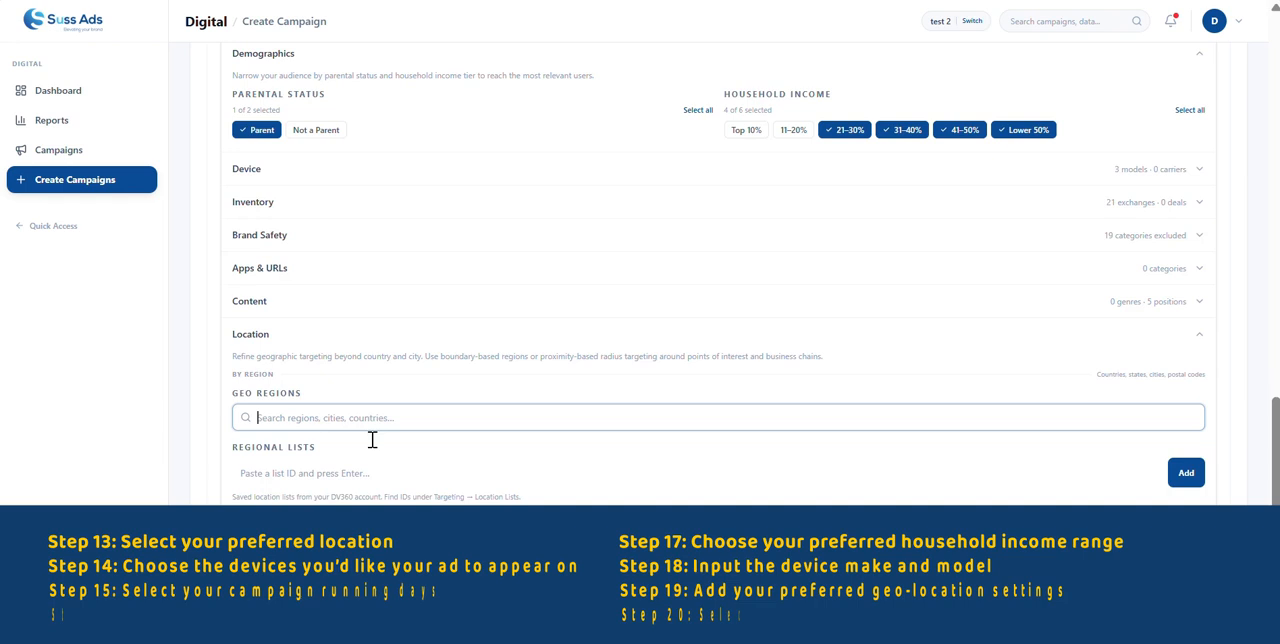
{"action": "scroll", "coordinate": [371, 440], "scroll_direction": "up", "scroll_amount": 1}
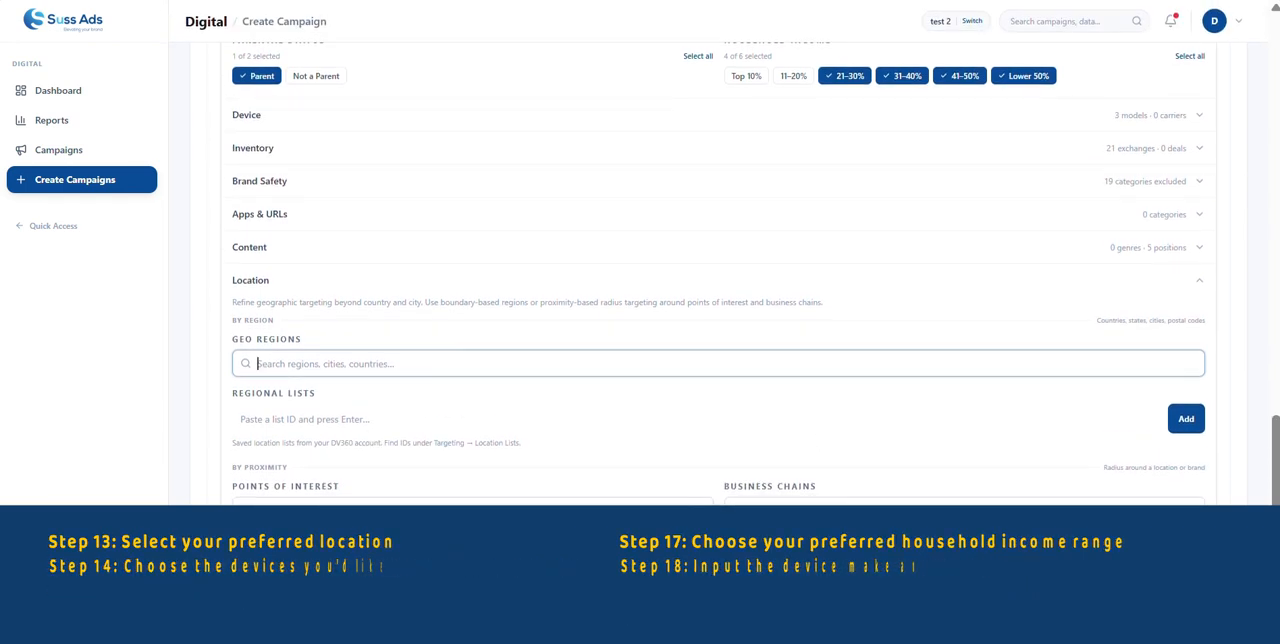